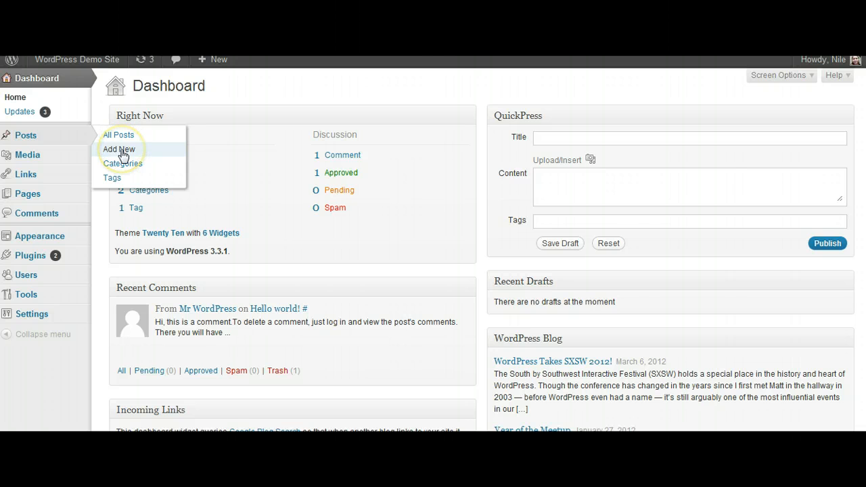
Step: Start a new post and place the cursor in its title field
{"action": "left_click", "coordinate": [123, 155]}
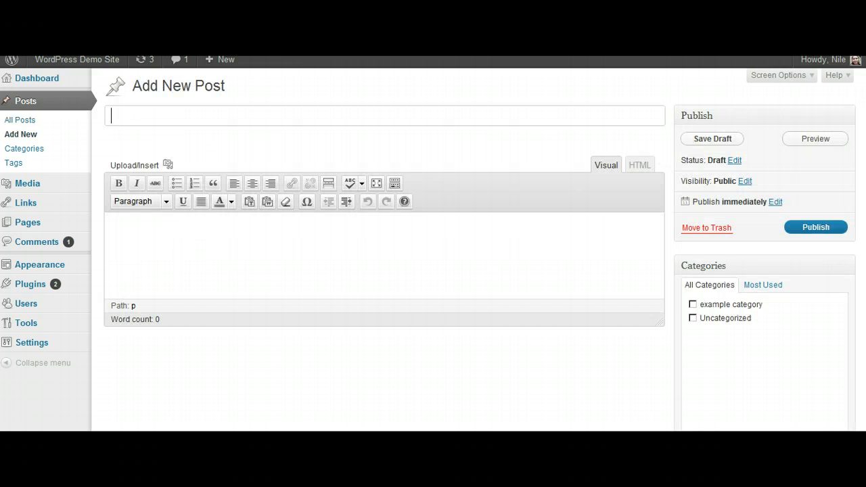
{"action": "left_click", "coordinate": [268, 117]}
Step: Examine the post's publishing, category, tag and featured image settings
{"action": "scroll", "coordinate": [433, 250], "scroll_direction": "down", "scroll_amount": 2}
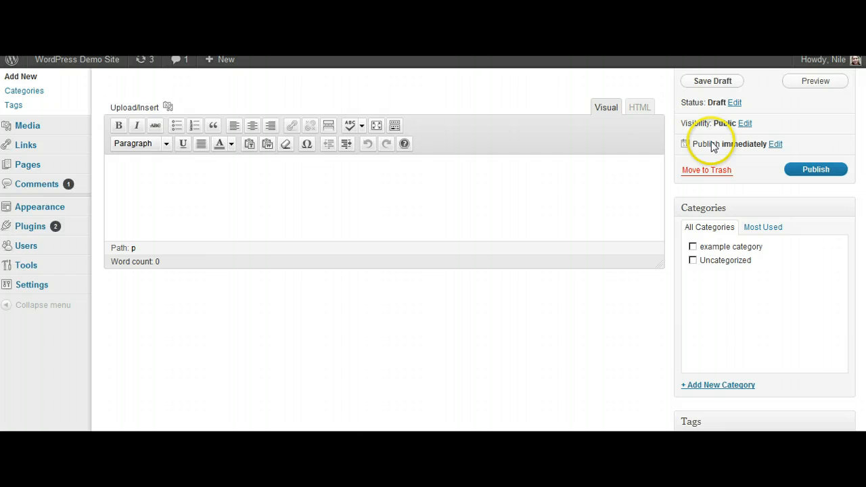
{"action": "scroll", "coordinate": [711, 146], "scroll_direction": "down", "scroll_amount": 3}
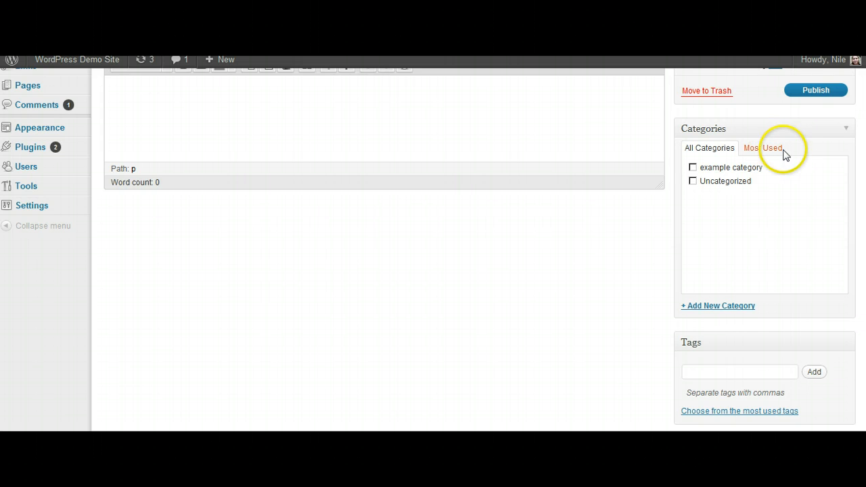
{"action": "scroll", "coordinate": [433, 244], "scroll_direction": "down", "scroll_amount": 1}
{"action": "scroll", "coordinate": [433, 243], "scroll_direction": "down", "scroll_amount": 1}
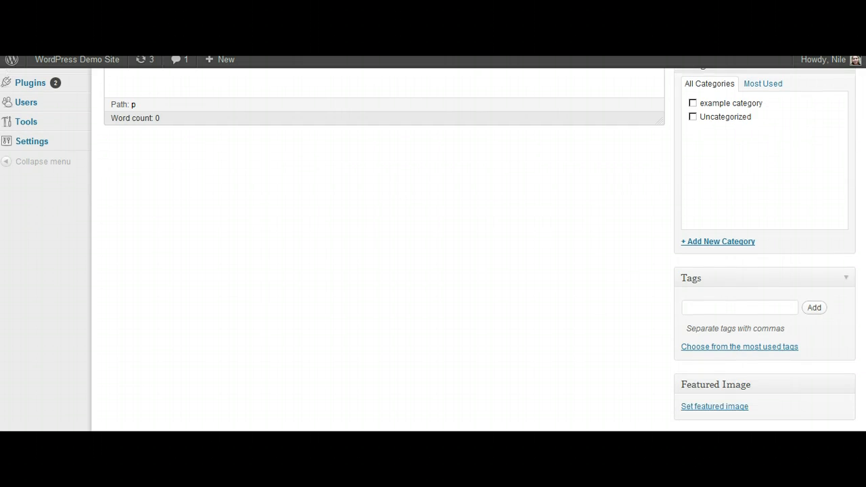
{"action": "left_click", "coordinate": [724, 303]}
{"action": "left_click", "coordinate": [724, 304]}
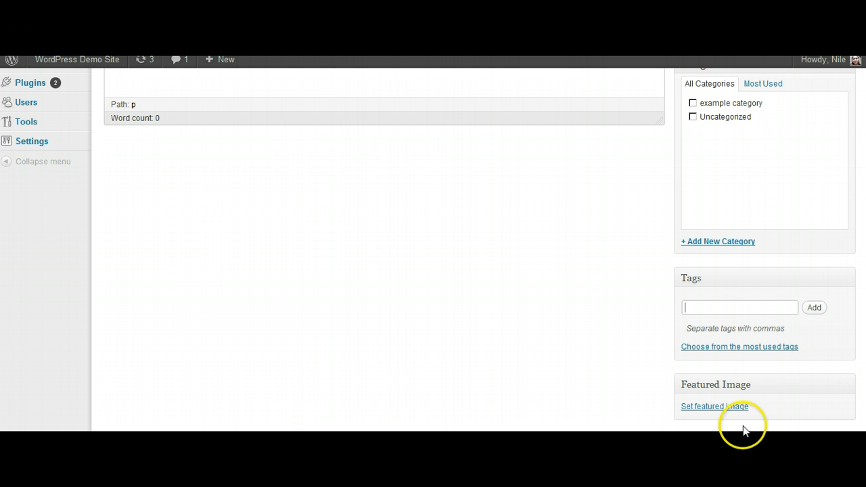
{"action": "scroll", "coordinate": [383, 270], "scroll_direction": "up", "scroll_amount": 3}
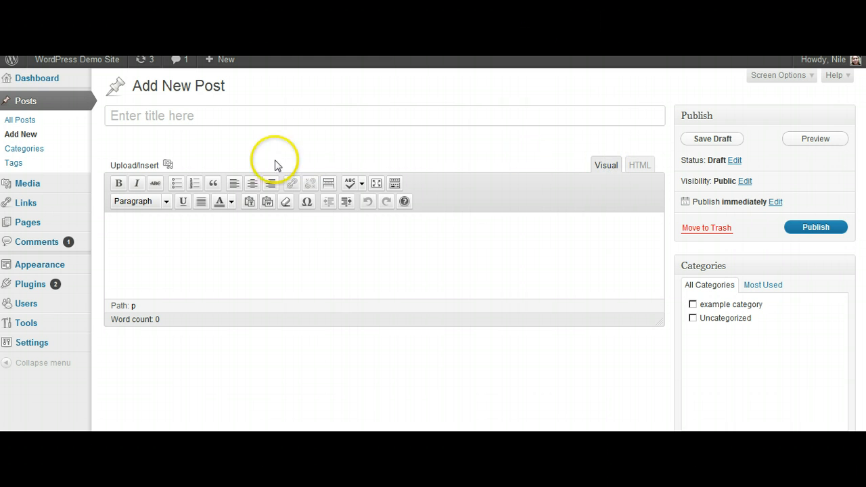
Step: Compare the post body's HTML editing mode with the Visual mode and return to Visual
{"action": "left_click", "coordinate": [459, 257]}
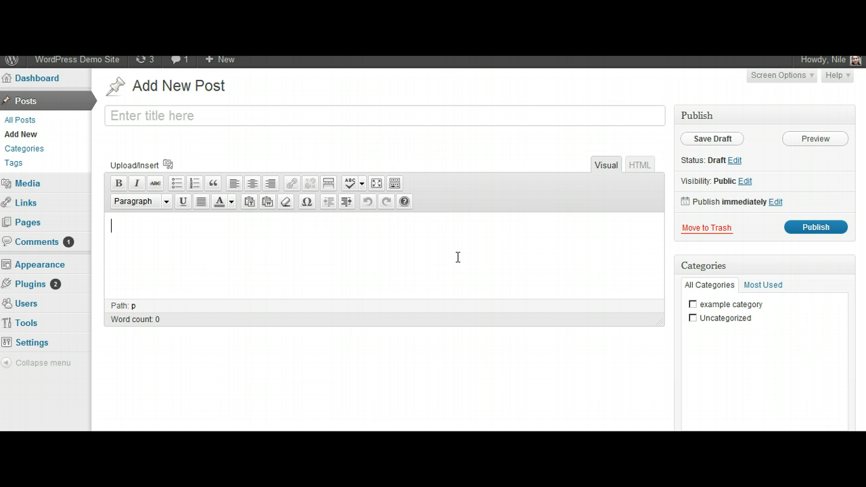
{"action": "left_click", "coordinate": [459, 252]}
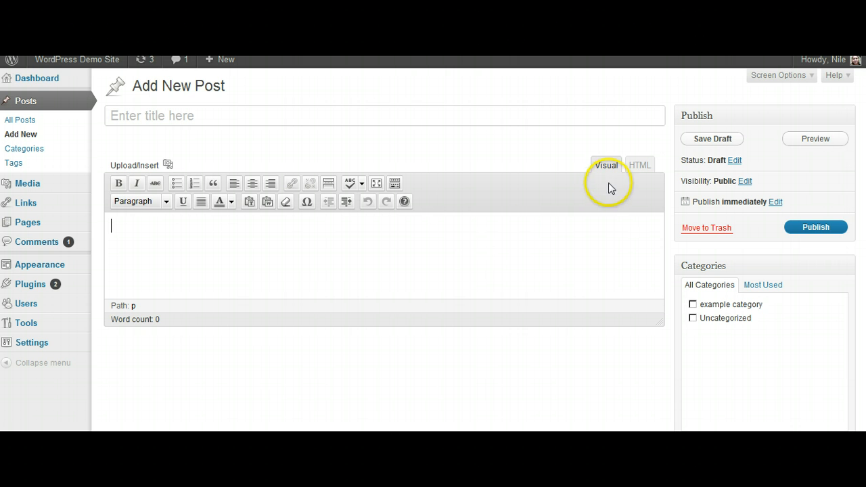
{"action": "left_click", "coordinate": [637, 172]}
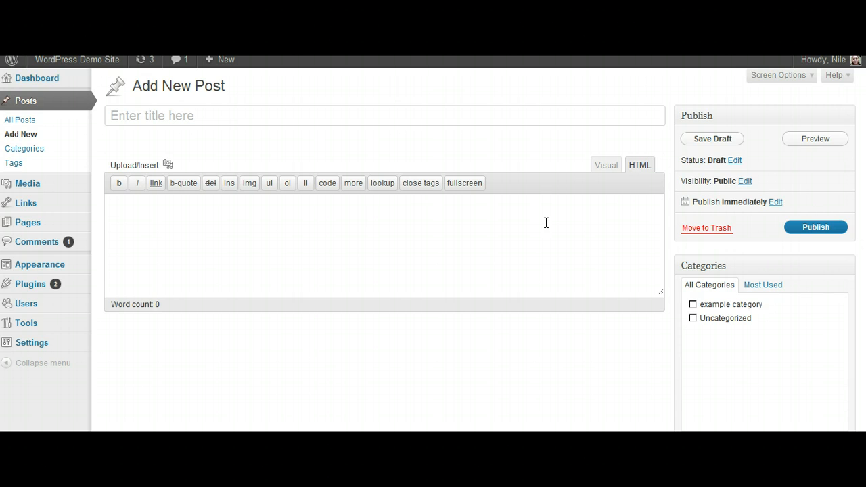
{"action": "left_click", "coordinate": [549, 215]}
{"action": "left_click", "coordinate": [599, 167]}
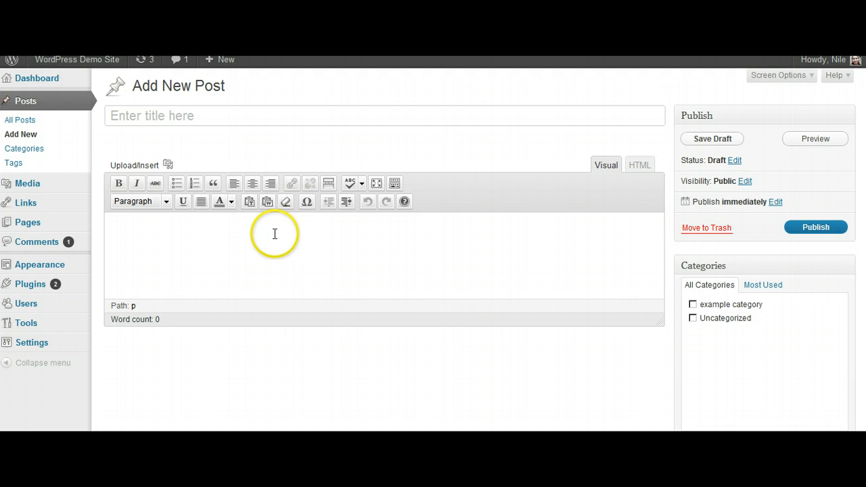
Step: Write "bold" in the post body and format the word as bold, italic and strikethrough
{"action": "left_click", "coordinate": [147, 242]}
{"action": "type", "text": "bold"}
{"action": "left_click_drag", "start_coordinate": [134, 227], "coordinate": [65, 224]}
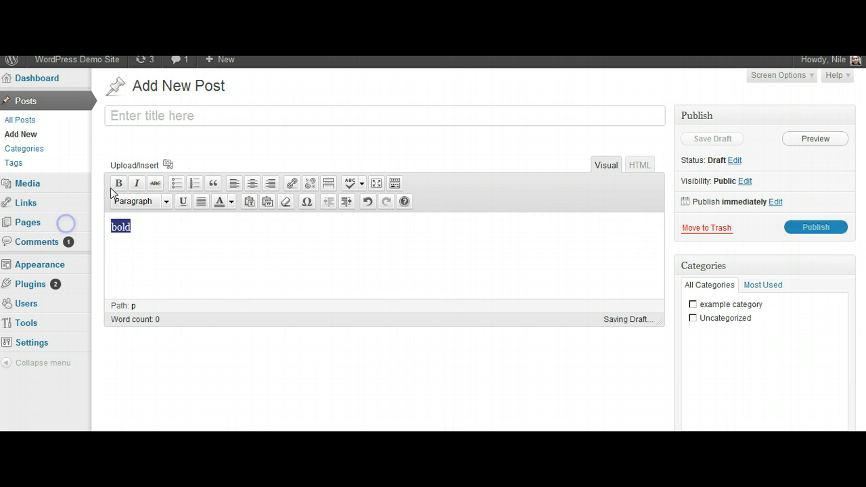
{"action": "left_click", "coordinate": [119, 183]}
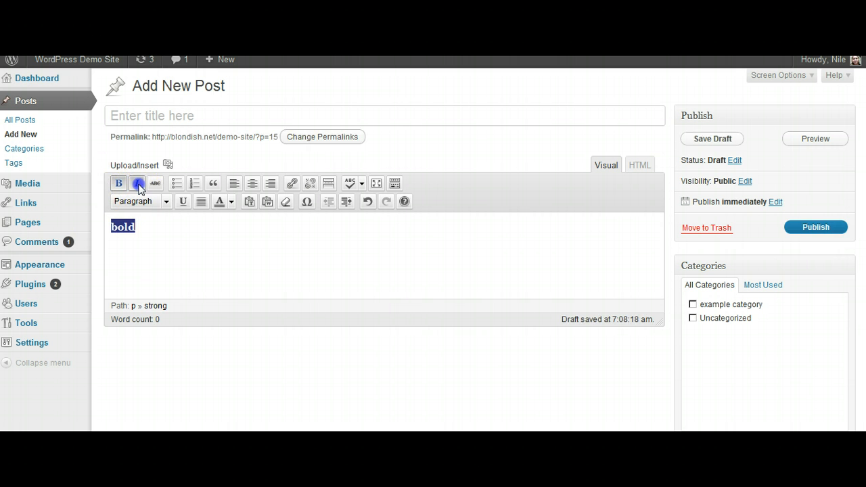
{"action": "left_click", "coordinate": [138, 184]}
{"action": "left_click", "coordinate": [154, 184]}
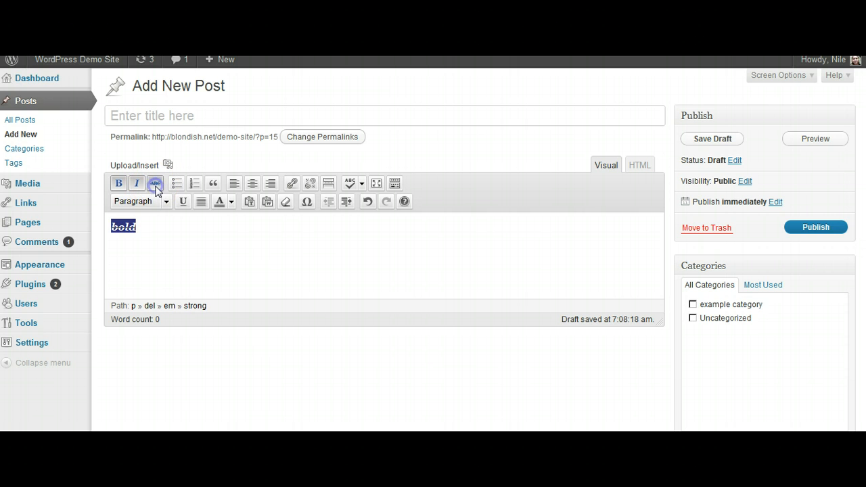
{"action": "left_click", "coordinate": [141, 228]}
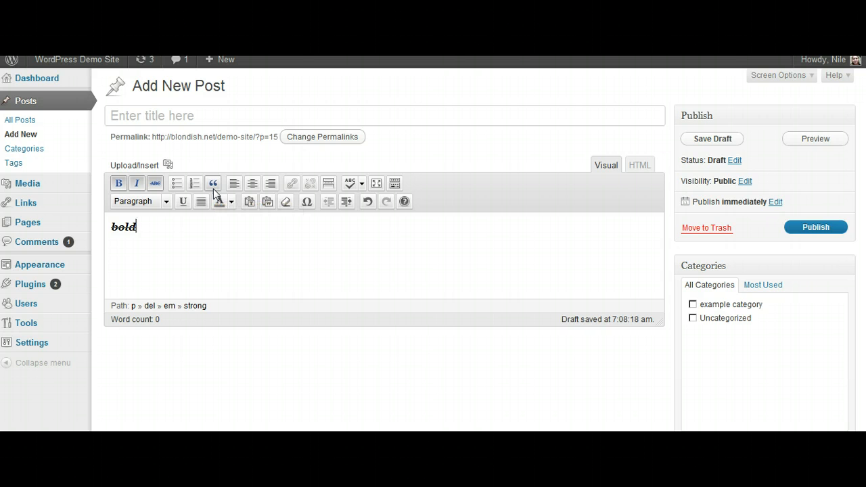
Step: Try center and right alignment on the word "bold" and set it to left alignment
{"action": "left_click", "coordinate": [252, 183]}
{"action": "left_click", "coordinate": [269, 183]}
{"action": "left_click", "coordinate": [234, 183]}
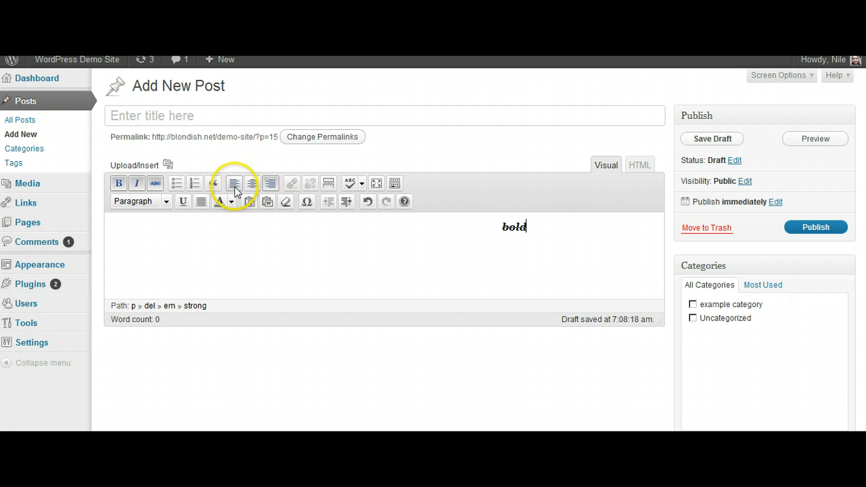
{"action": "left_click", "coordinate": [296, 185]}
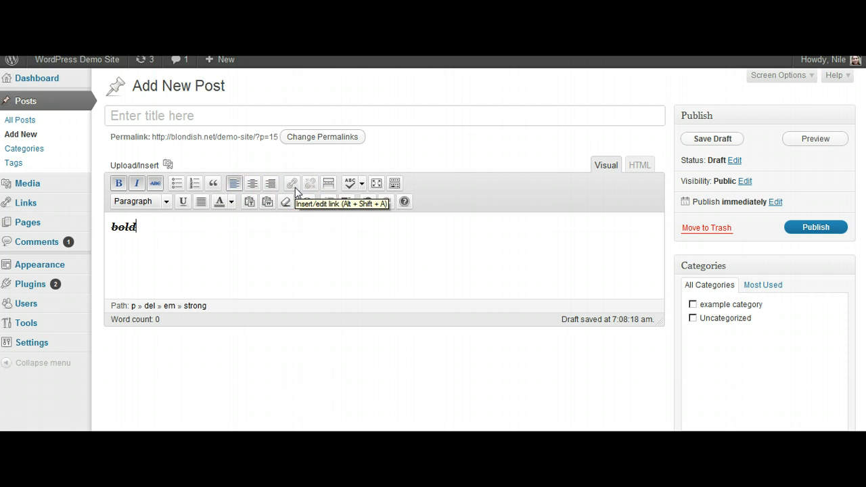
{"action": "left_click", "coordinate": [310, 184]}
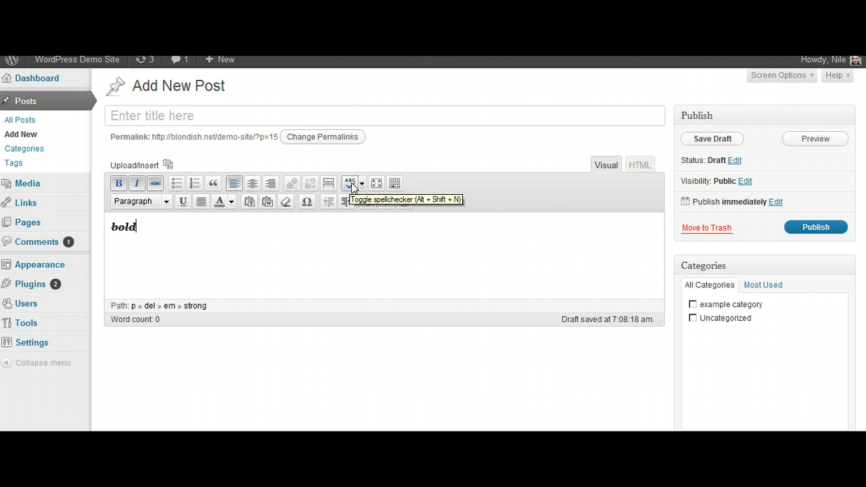
Step: View the post in the fullscreen writing mode and return to the normal editor
{"action": "left_click", "coordinate": [378, 187]}
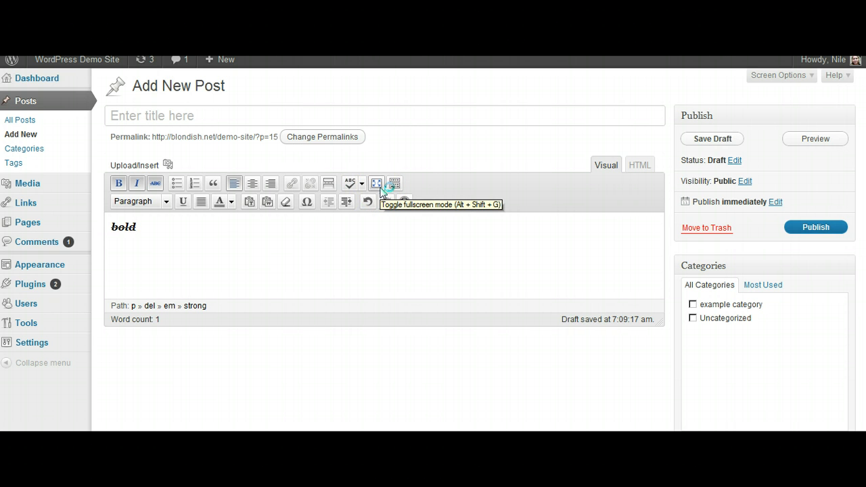
{"action": "left_click", "coordinate": [380, 189]}
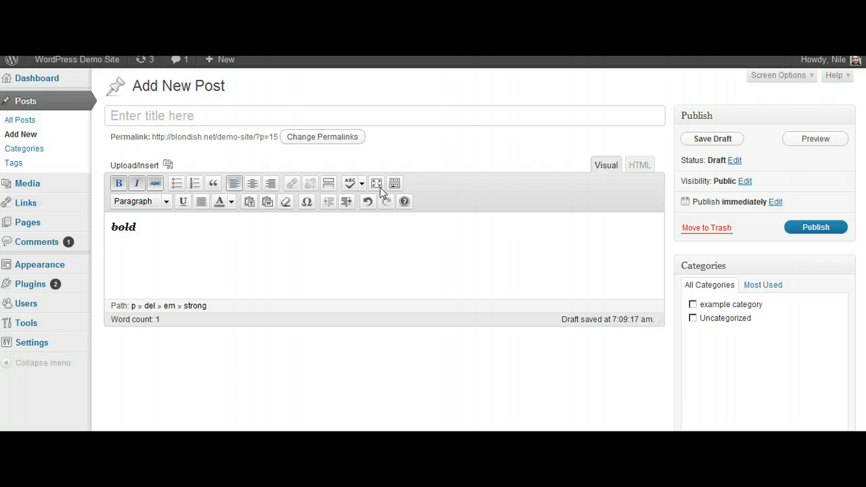
{"action": "left_click", "coordinate": [380, 188]}
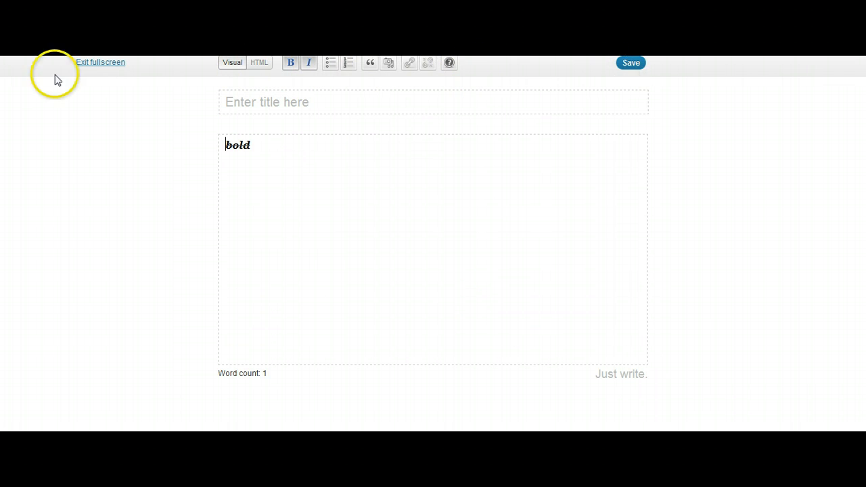
{"action": "left_click", "coordinate": [90, 65]}
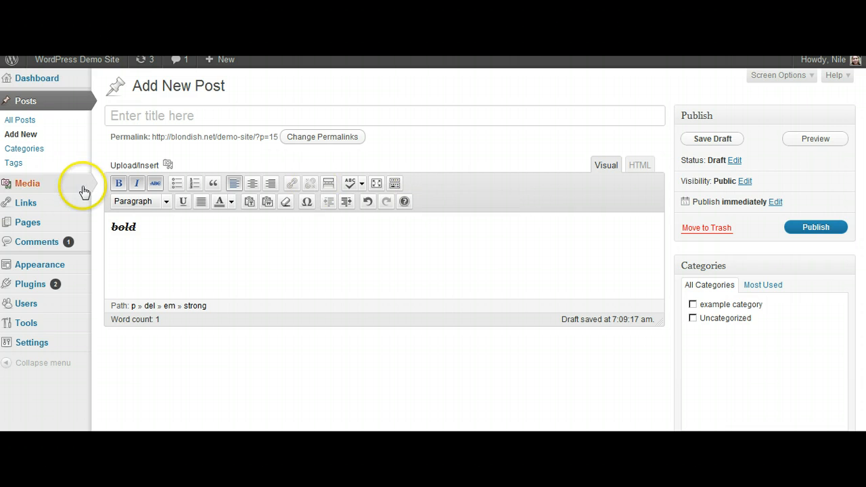
Step: Look through the paragraph and heading format options and leave the list without choosing one
{"action": "left_click", "coordinate": [166, 202]}
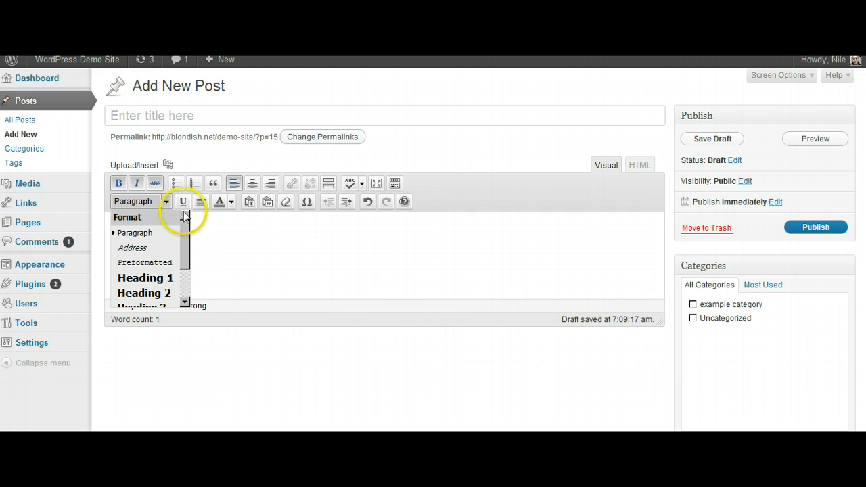
{"action": "mouse_move", "coordinate": [188, 212]}
{"action": "left_mouse_down"}
{"action": "mouse_move", "coordinate": [187, 272]}
{"action": "mouse_move", "coordinate": [184, 216]}
{"action": "left_mouse_up"}
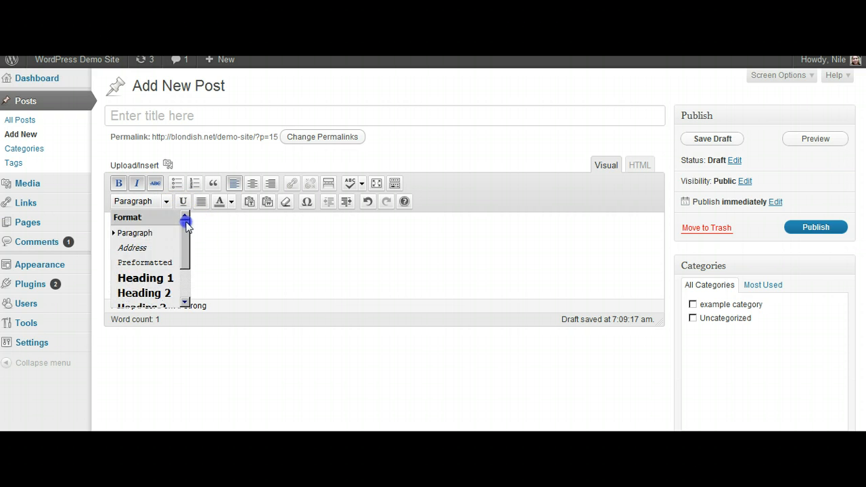
{"action": "left_click", "coordinate": [247, 253]}
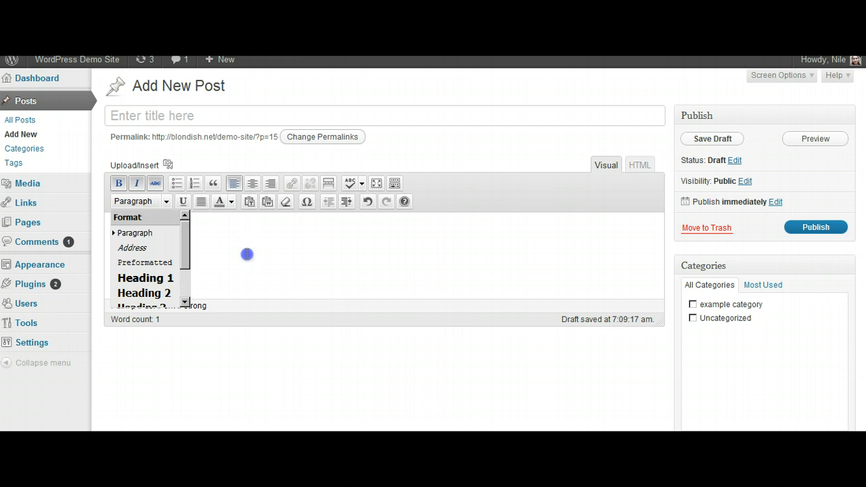
{"action": "left_click", "coordinate": [182, 205]}
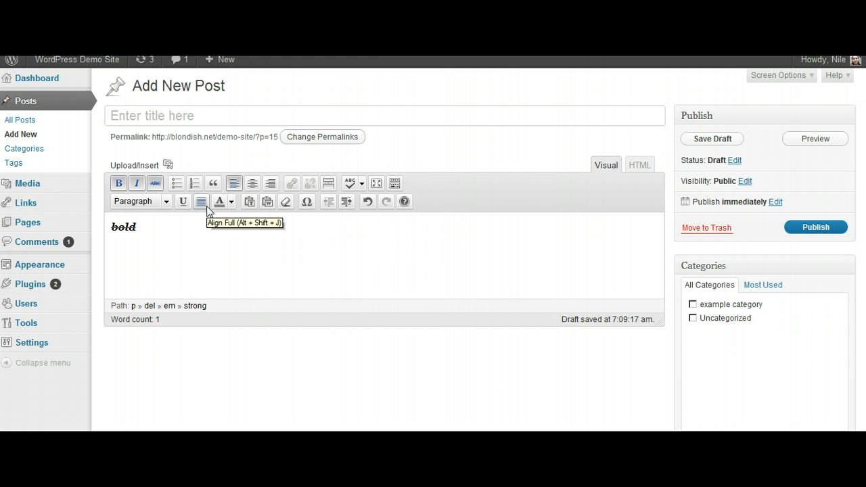
Step: Try an orange text color on the word "bold" in the post body
{"action": "left_click", "coordinate": [218, 205]}
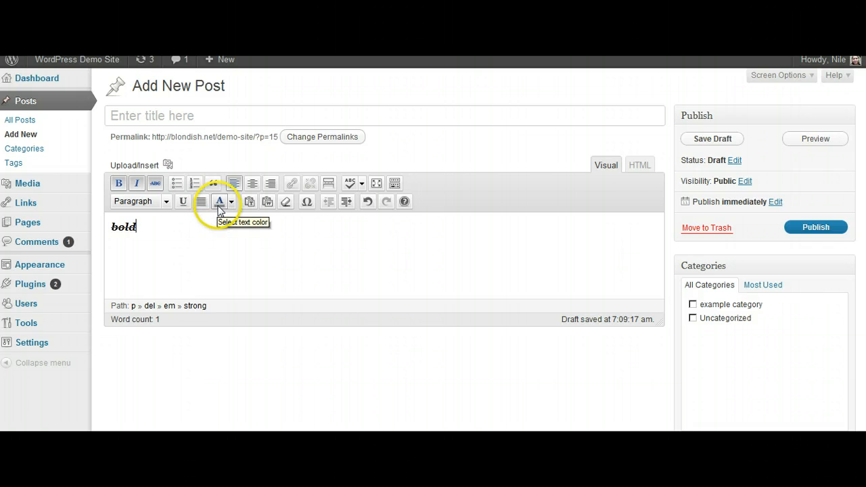
{"action": "left_click_drag", "start_coordinate": [177, 222], "coordinate": [68, 223]}
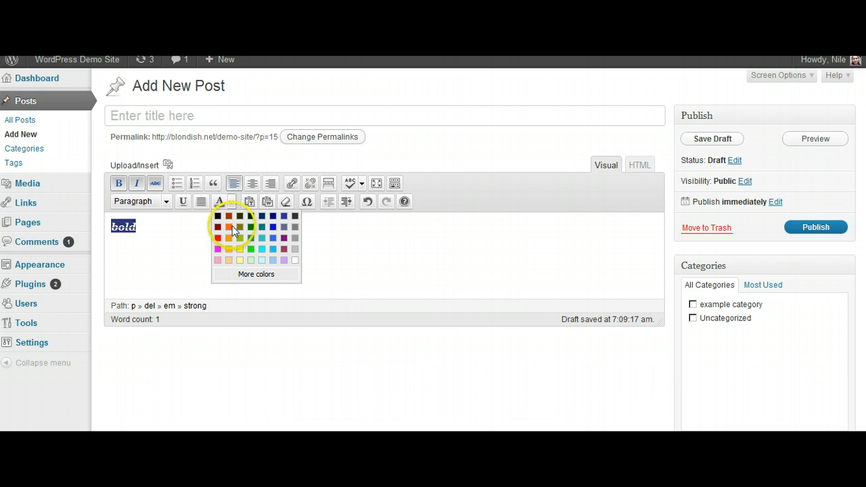
{"action": "left_click", "coordinate": [228, 237]}
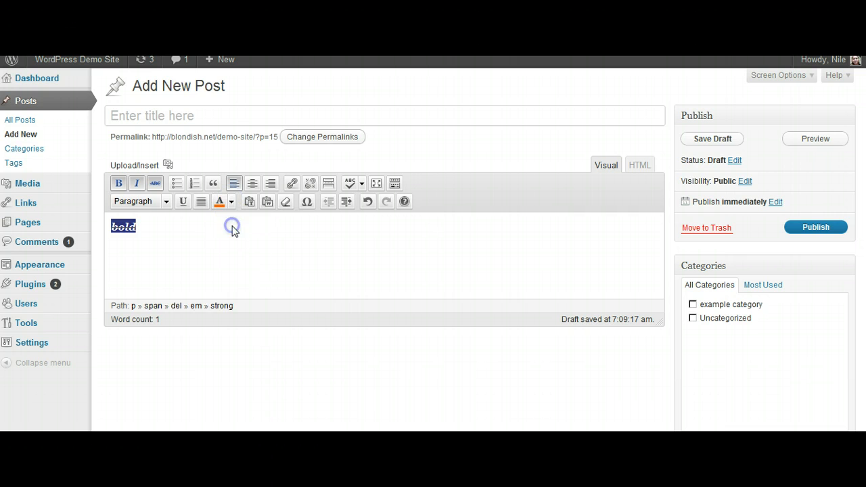
{"action": "left_click", "coordinate": [184, 226]}
{"action": "left_click_drag", "start_coordinate": [184, 226], "coordinate": [77, 224]}
{"action": "left_click", "coordinate": [230, 201]}
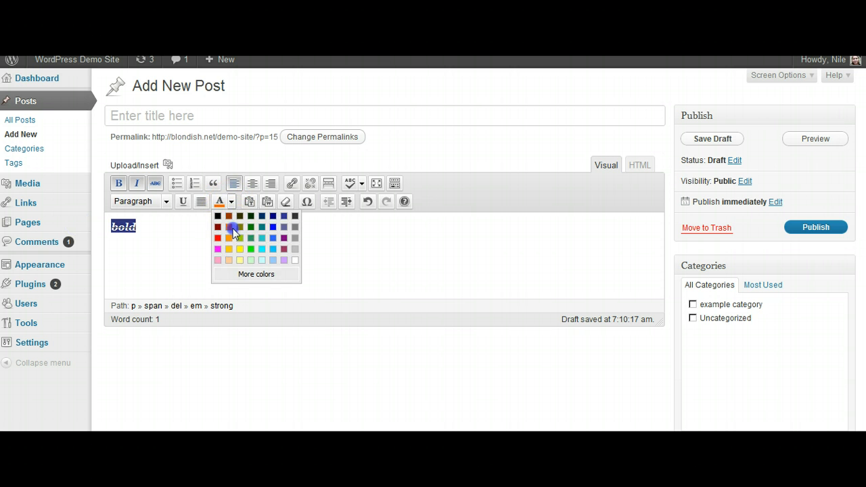
{"action": "left_click", "coordinate": [187, 236]}
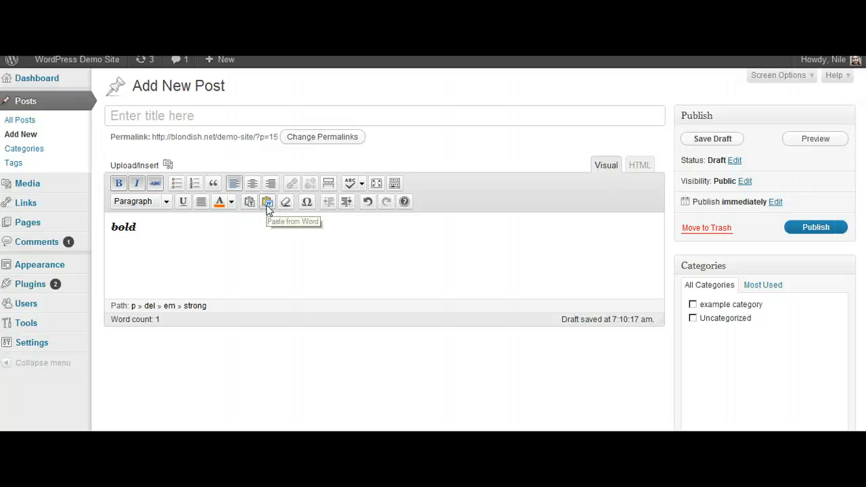
Step: Look through the available custom characters and close the selection without inserting any
{"action": "left_click", "coordinate": [283, 243]}
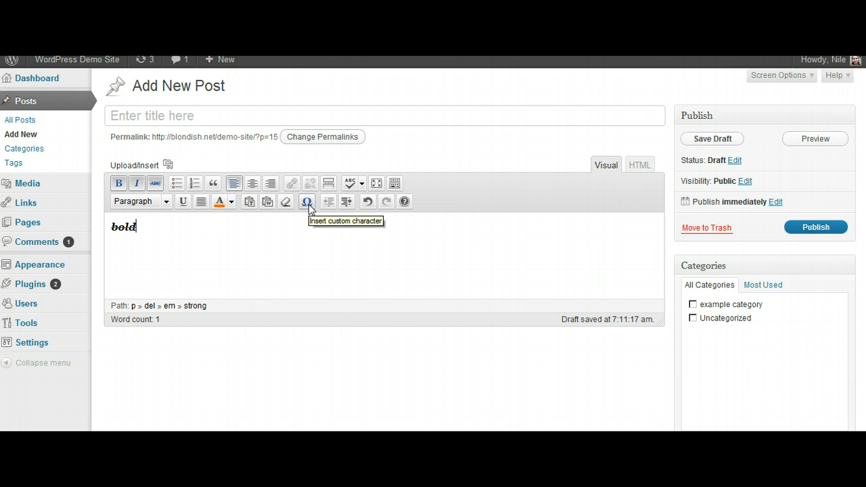
{"action": "left_click", "coordinate": [307, 203]}
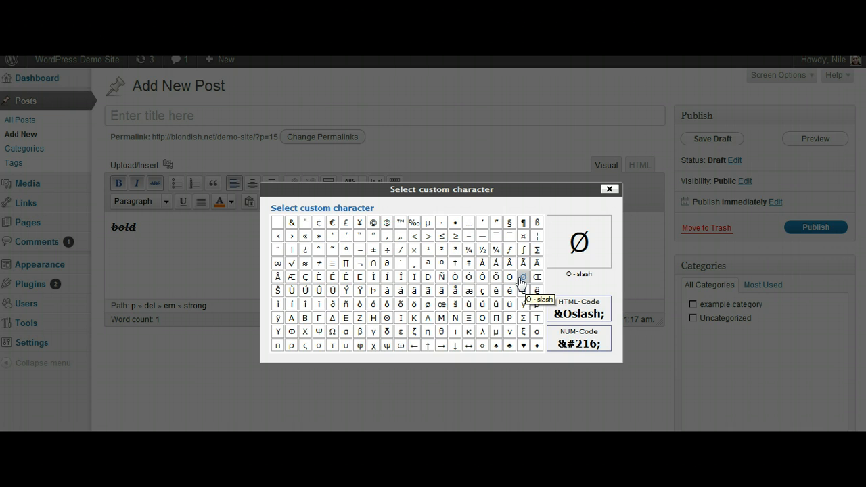
{"action": "left_click", "coordinate": [609, 189]}
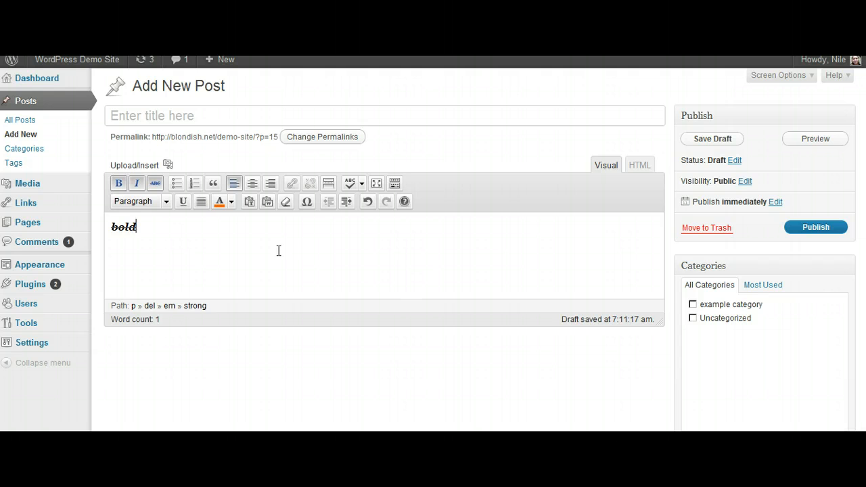
Step: Add the word "façade" in a new paragraph several lines below "bold", inserting the ç as a custom character
{"action": "key", "text": "Return"}
{"action": "key", "text": "Return"}
{"action": "key", "text": "Return"}
{"action": "key", "text": "Return"}
{"action": "type", "text": "fa"}
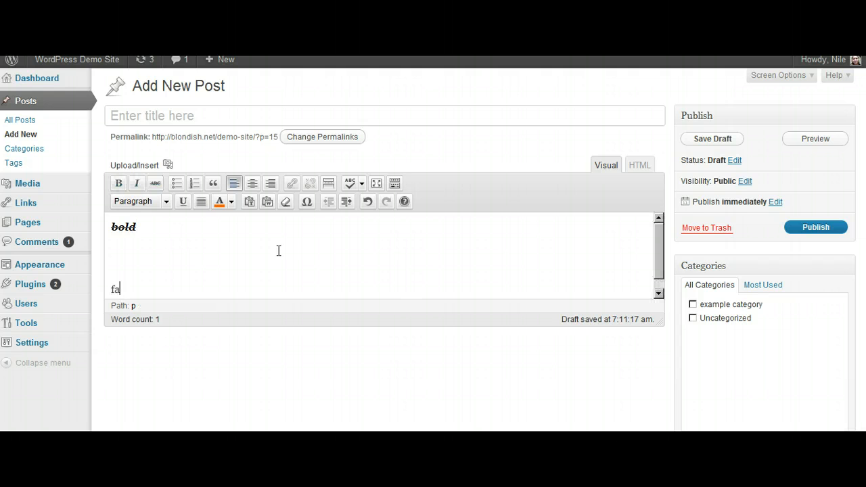
{"action": "left_click", "coordinate": [306, 201]}
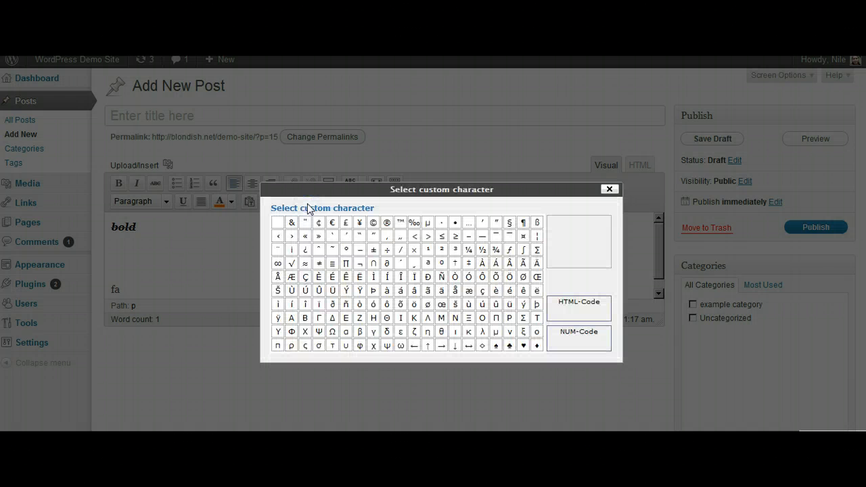
{"action": "left_click", "coordinate": [485, 292]}
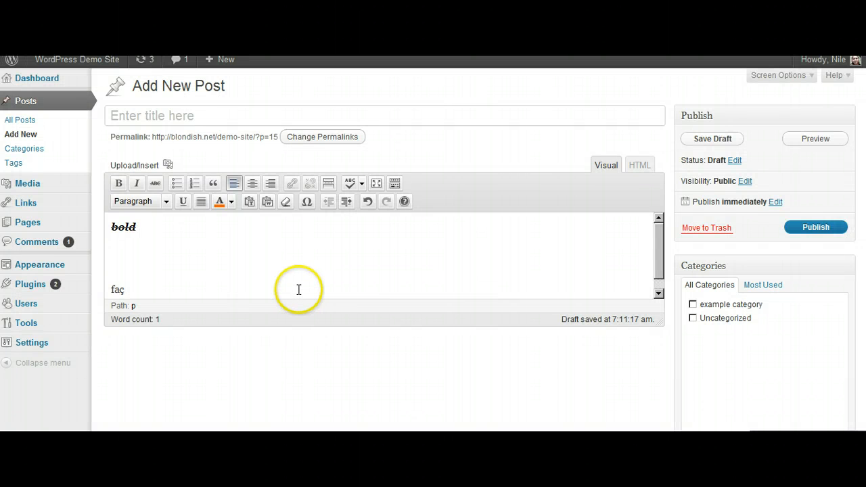
{"action": "type", "text": "ade"}
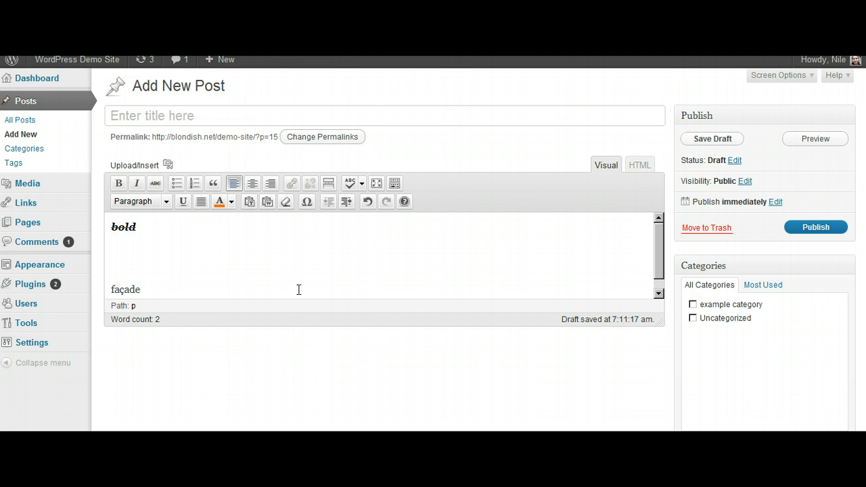
Step: Write the word "résumé" with its accented letters in a new paragraph below "façade"
{"action": "key", "text": "Return"}
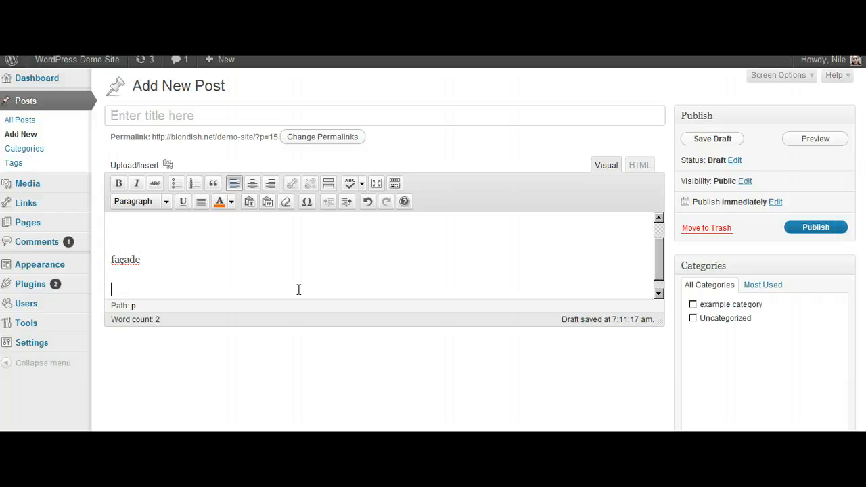
{"action": "type", "text": "ré"}
{"action": "type", "text": "sumé"}
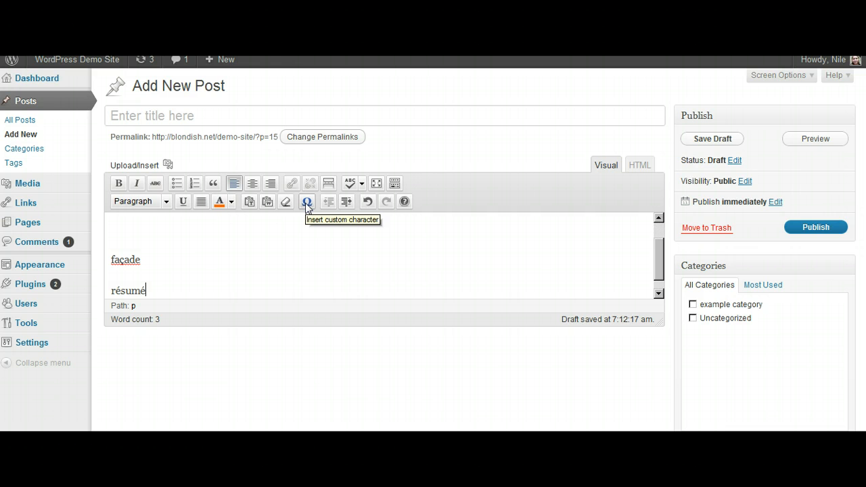
Step: Delete the word "résumé" and the extra blank lines between "bold" and "façade"
{"action": "left_click_drag", "start_coordinate": [146, 289], "coordinate": [100, 284]}
{"action": "scroll", "coordinate": [170, 251], "scroll_direction": "up", "scroll_amount": 1}
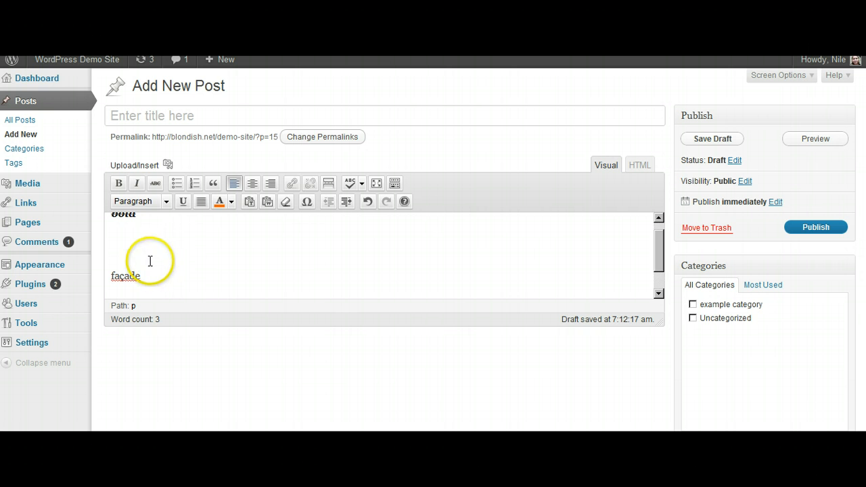
{"action": "left_click", "coordinate": [145, 238]}
{"action": "key", "text": "Delete"}
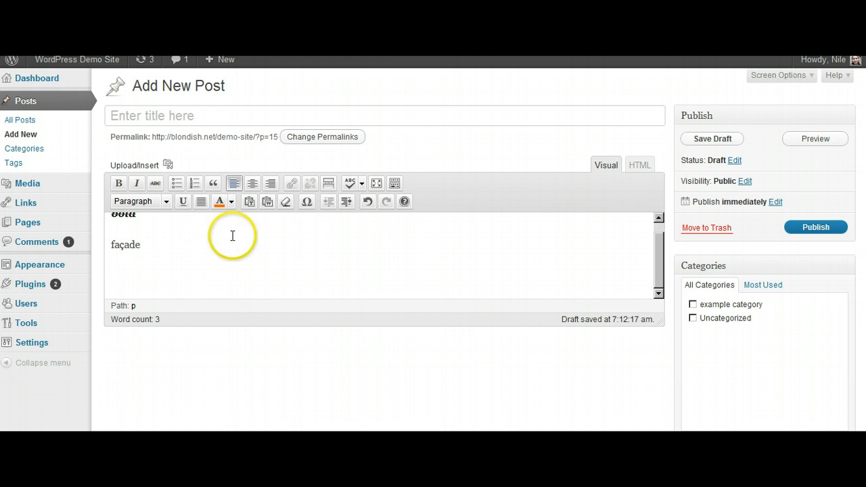
Step: Indent the "façade" paragraph by six levels
{"action": "left_click", "coordinate": [343, 203]}
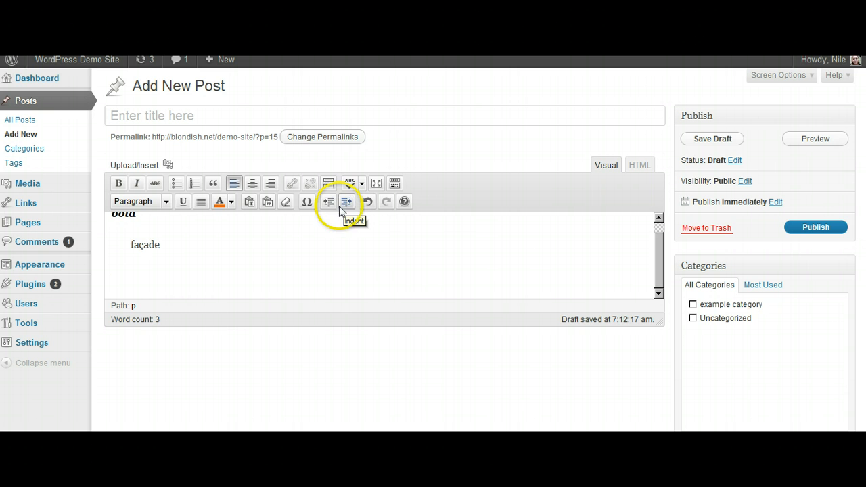
{"action": "left_click", "coordinate": [346, 201]}
{"action": "left_click", "coordinate": [346, 202]}
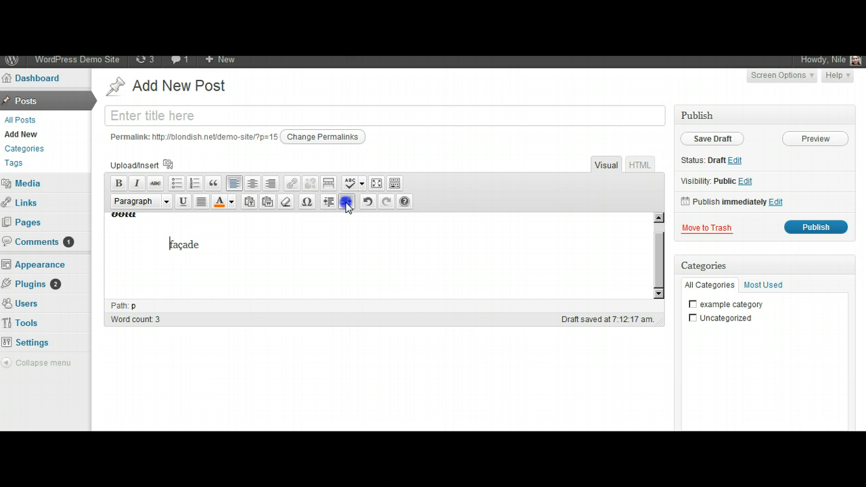
{"action": "left_click", "coordinate": [345, 201]}
{"action": "left_click", "coordinate": [346, 201]}
{"action": "left_click", "coordinate": [345, 201]}
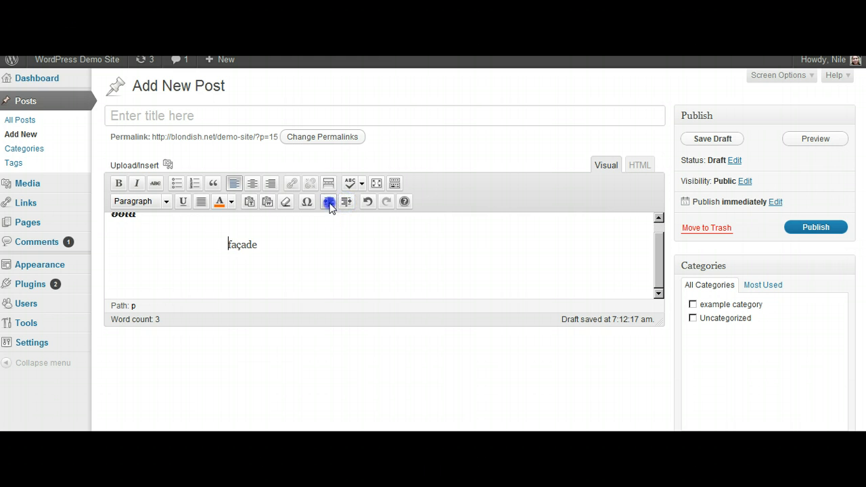
Step: Outdent the "façade" paragraph back to the text margin
{"action": "left_click", "coordinate": [330, 205]}
{"action": "left_click", "coordinate": [329, 204]}
{"action": "left_click", "coordinate": [330, 205]}
{"action": "left_click", "coordinate": [330, 204]}
{"action": "left_click", "coordinate": [330, 204]}
{"action": "left_click", "coordinate": [329, 204]}
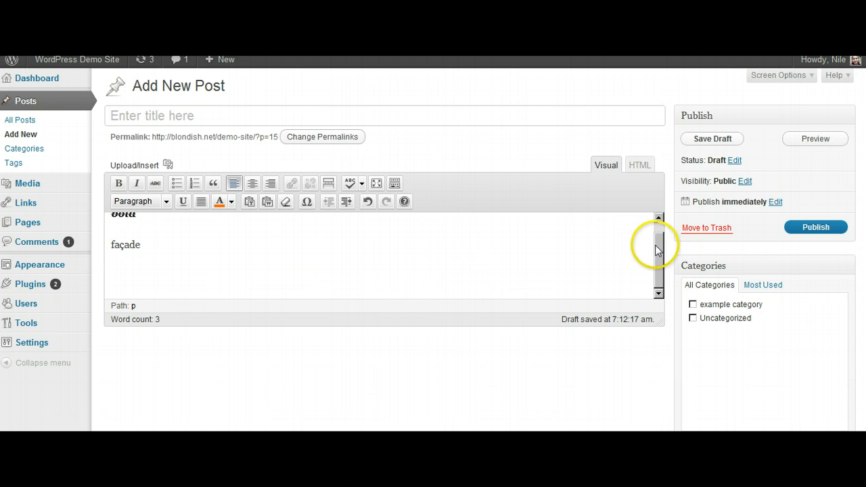
Step: Give the post the title "Just An Example Post"
{"action": "left_click", "coordinate": [658, 217]}
{"action": "left_click", "coordinate": [460, 107]}
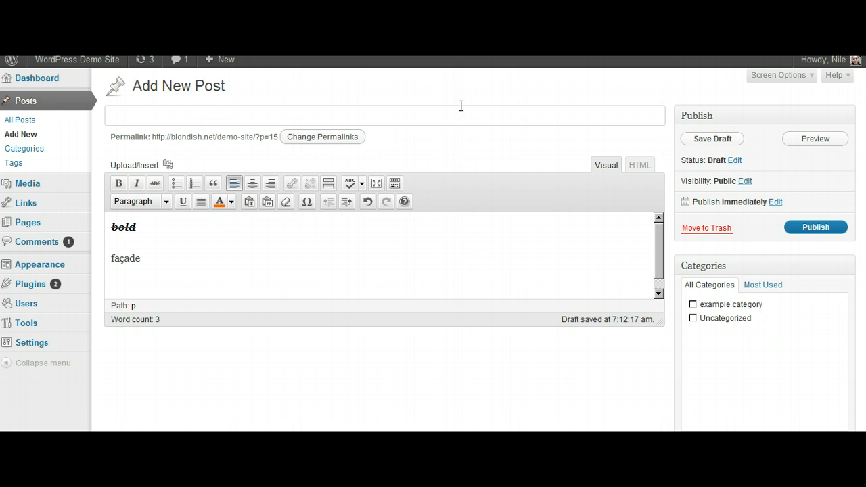
{"action": "type", "text": "Just An Exa"}
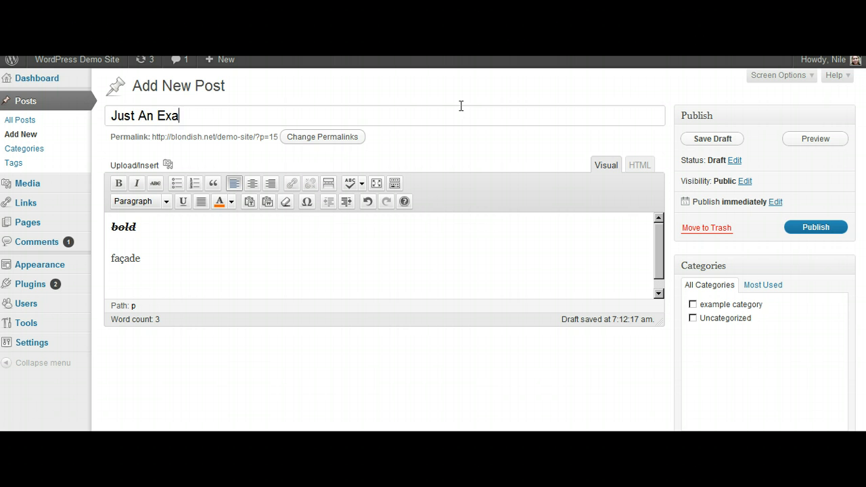
{"action": "type", "text": "mple Post"}
Step: Add the sentence "This is just another example post." as a new paragraph below "façade"
{"action": "left_click", "coordinate": [332, 238]}
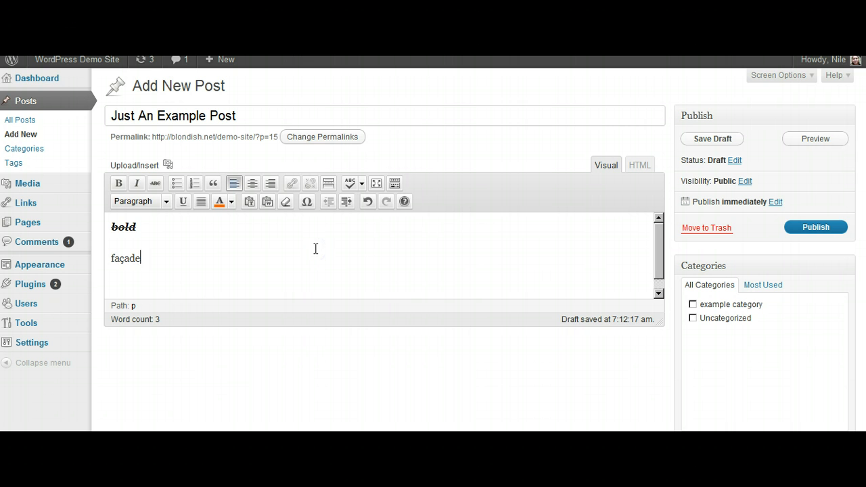
{"action": "key", "text": "Return"}
{"action": "type", "text": "This is just anoterh"}
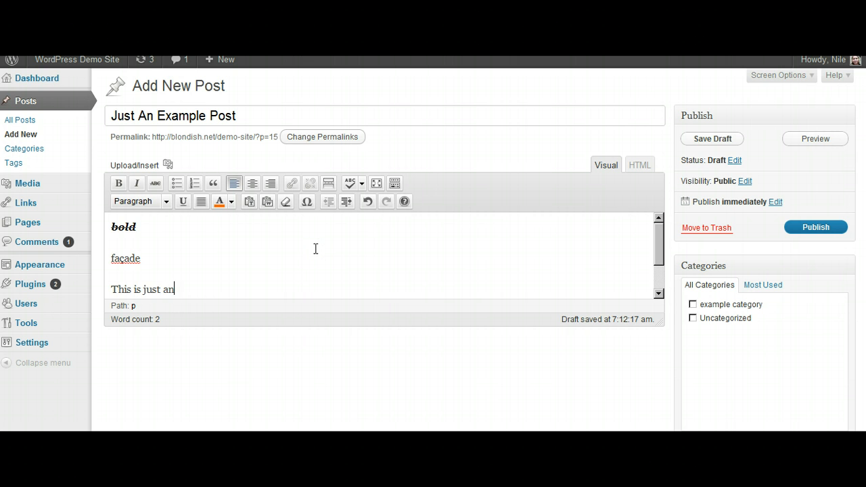
{"action": "key", "text": "BackSpace"}
{"action": "key", "text": "BackSpace"}
{"action": "key", "text": "BackSpace"}
{"action": "type", "text": "her a"}
{"action": "type", "text": "xample post."}
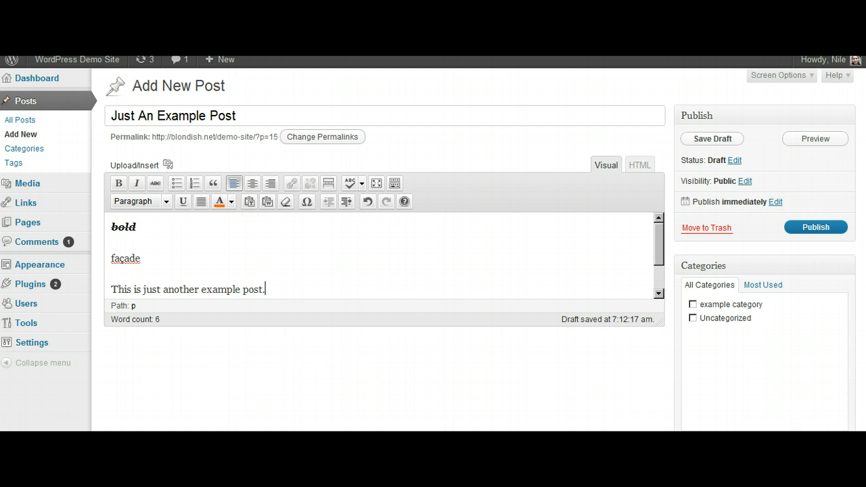
Step: Create a new category named "another category" without a parent and keep it as the post's only selected category
{"action": "scroll", "coordinate": [862, 176], "scroll_direction": "down", "scroll_amount": 1}
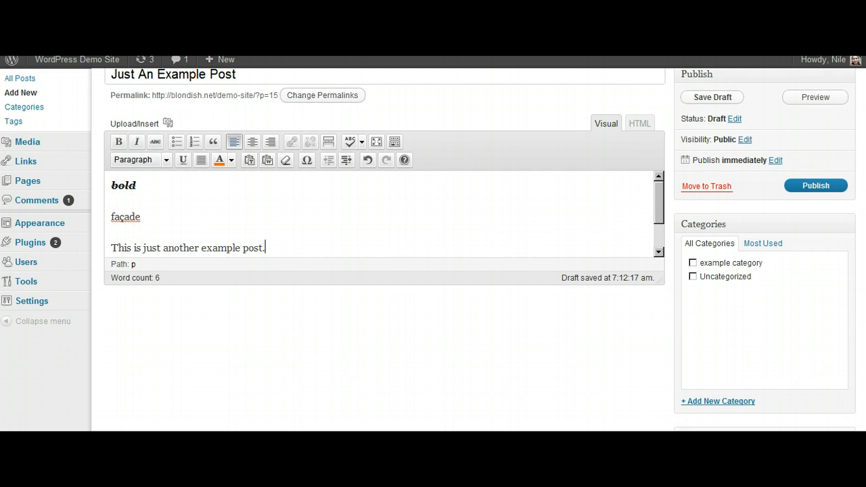
{"action": "scroll", "coordinate": [428, 249], "scroll_direction": "up", "scroll_amount": 1}
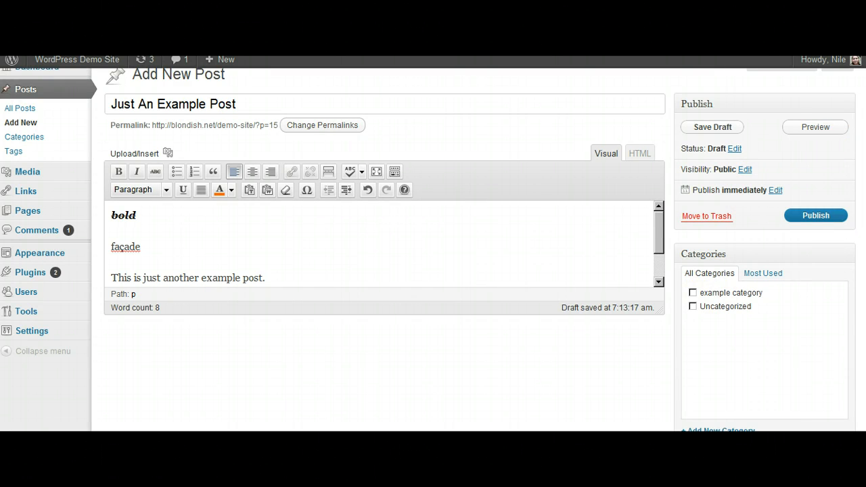
{"action": "scroll", "coordinate": [768, 257], "scroll_direction": "down", "scroll_amount": 1}
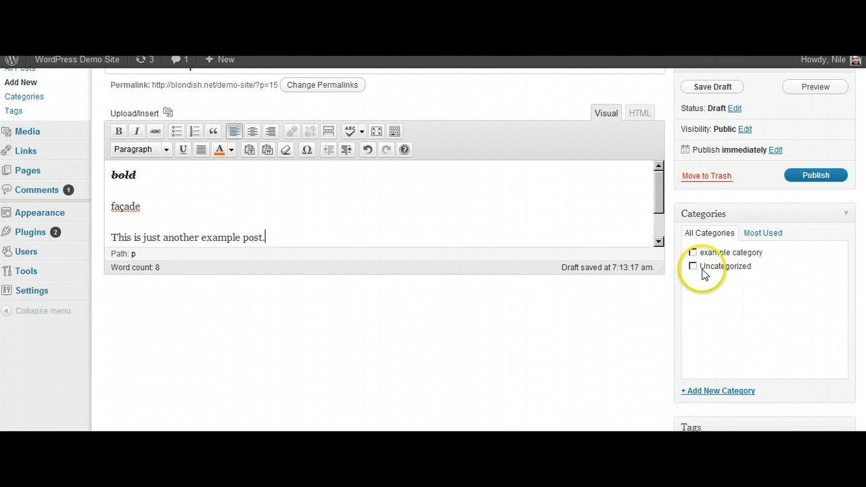
{"action": "left_click", "coordinate": [708, 392]}
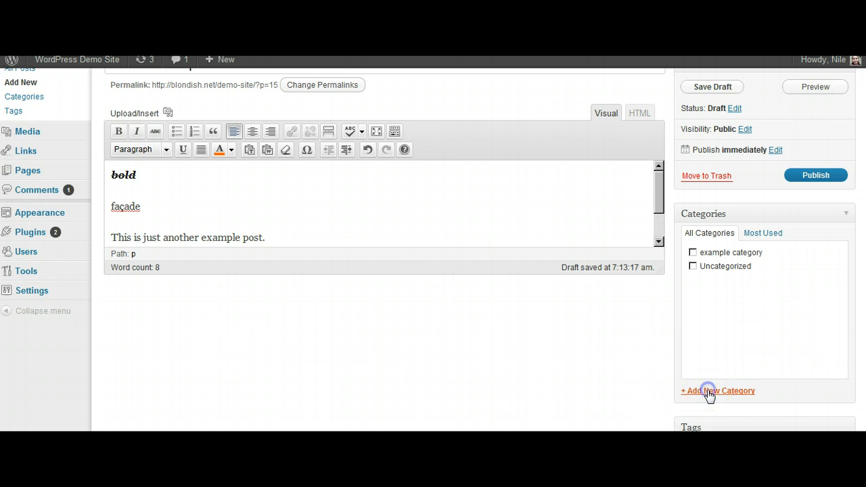
{"action": "left_click", "coordinate": [714, 410]}
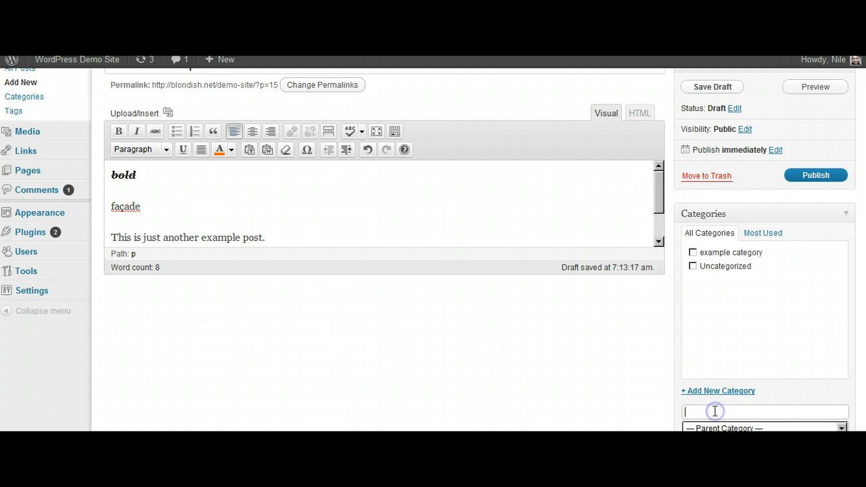
{"action": "type", "text": "another category"}
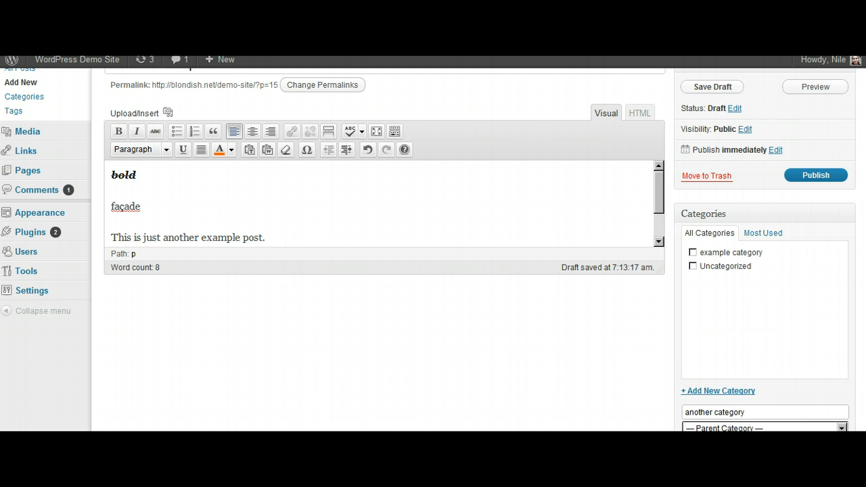
{"action": "scroll", "coordinate": [776, 392], "scroll_direction": "down", "scroll_amount": 1}
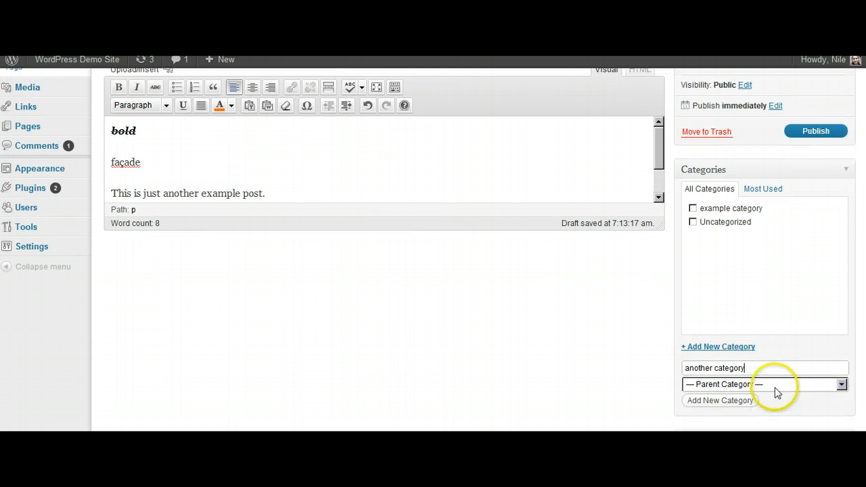
{"action": "left_click", "coordinate": [705, 402]}
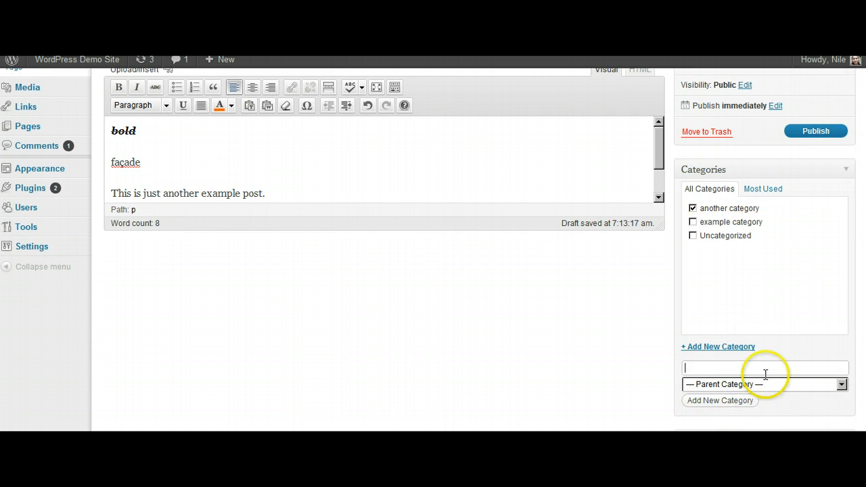
{"action": "left_click", "coordinate": [693, 235]}
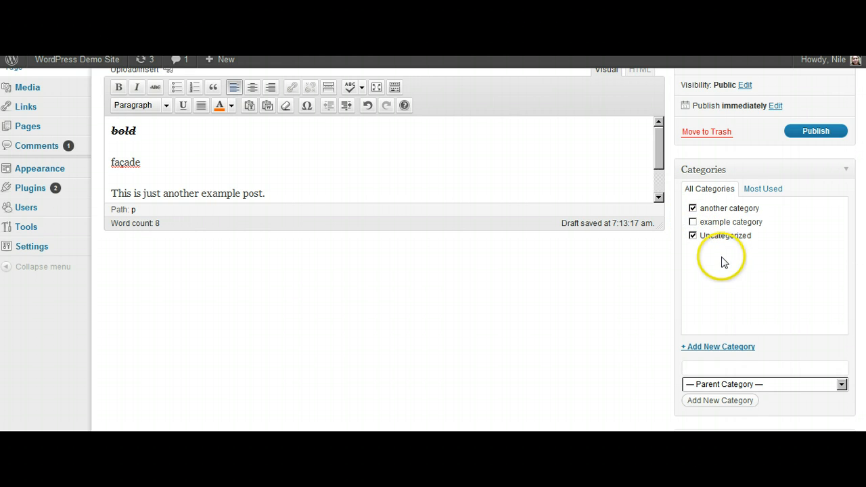
{"action": "left_click", "coordinate": [693, 236]}
Step: Add the tag "cat 2" to the post
{"action": "scroll", "coordinate": [692, 236], "scroll_direction": "down", "scroll_amount": 2}
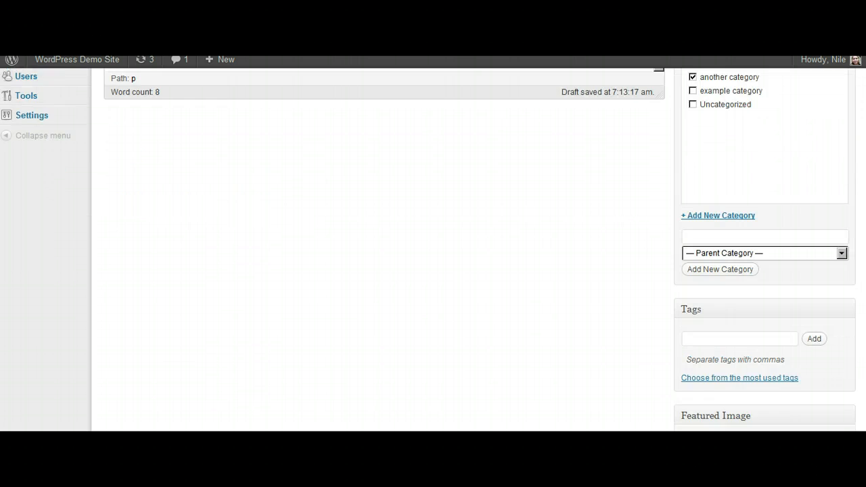
{"action": "left_click", "coordinate": [759, 315]}
{"action": "type", "text": "v"}
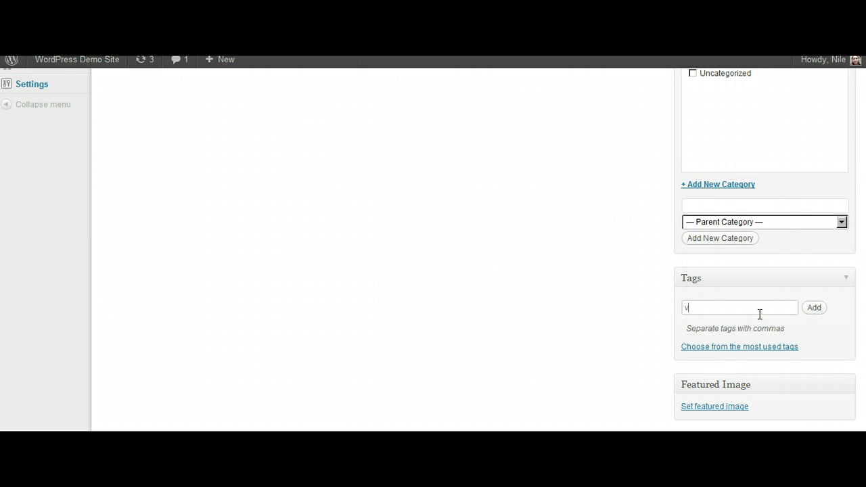
{"action": "key", "text": "BackSpace"}
{"action": "type", "text": "cat 2, cat 3"}
{"action": "key", "text": "BackSpace"}
{"action": "key", "text": "BackSpace"}
{"action": "key", "text": "BackSpace"}
{"action": "key", "text": "BackSpace"}
{"action": "key", "text": "BackSpace"}
{"action": "key", "text": "BackSpace"}
{"action": "key", "text": "BackSpace"}
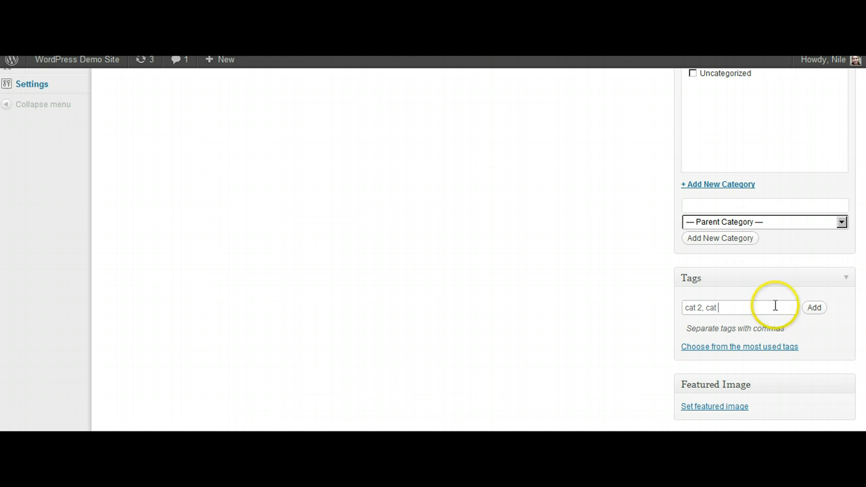
{"action": "left_click", "coordinate": [814, 308]}
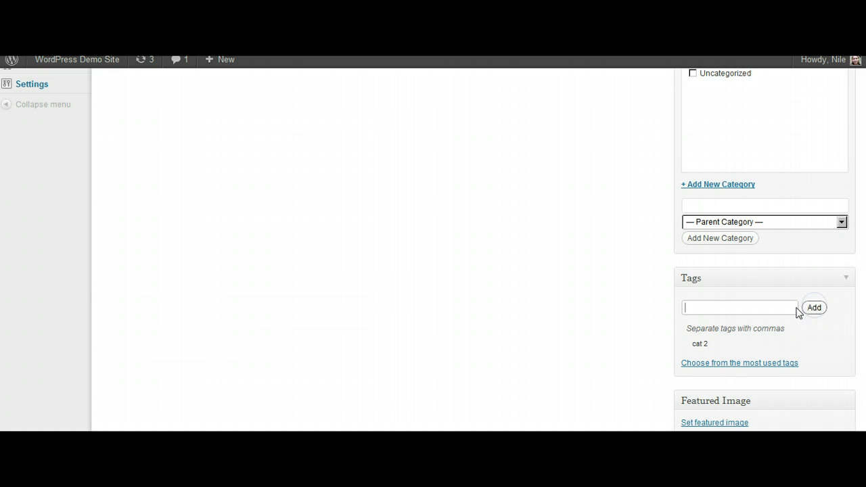
Step: Add "category 3" as another tag of the post
{"action": "left_click", "coordinate": [724, 312]}
{"action": "type", "text": "categor"}
{"action": "key", "text": "BackSpace"}
{"action": "key", "text": "BackSpace"}
{"action": "type", "text": "ory"}
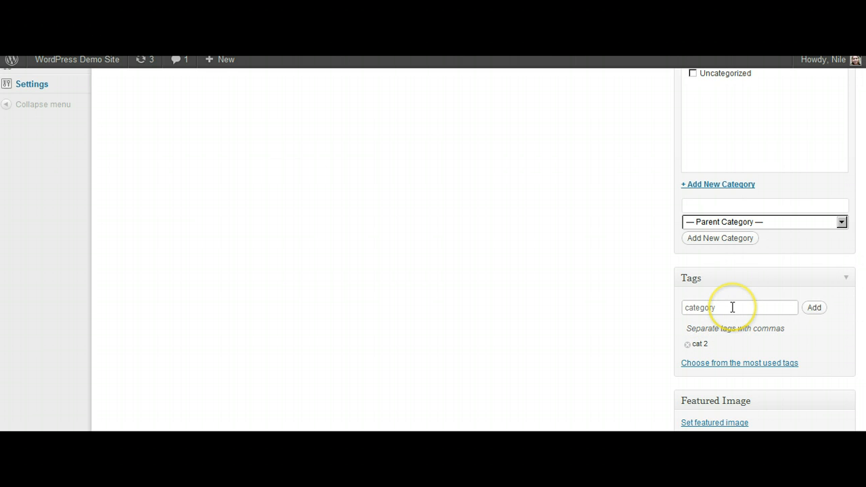
{"action": "type", "text": "3"}
{"action": "left_click", "coordinate": [813, 307]}
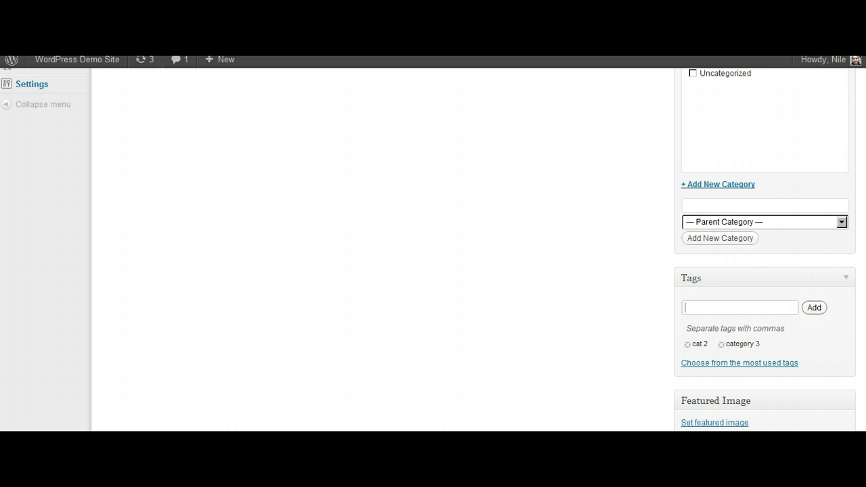
{"action": "scroll", "coordinate": [852, 366], "scroll_direction": "down", "scroll_amount": 1}
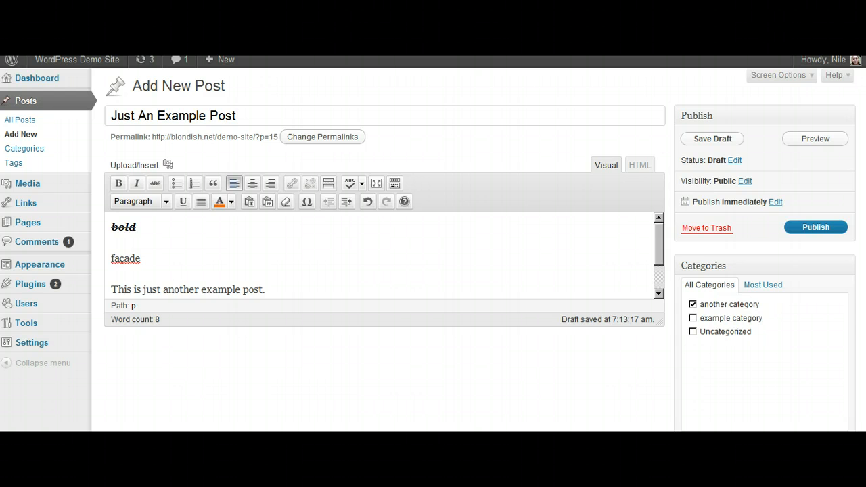
{"action": "scroll", "coordinate": [433, 249], "scroll_direction": "down", "scroll_amount": 3}
{"action": "scroll", "coordinate": [433, 249], "scroll_direction": "up", "scroll_amount": 1}
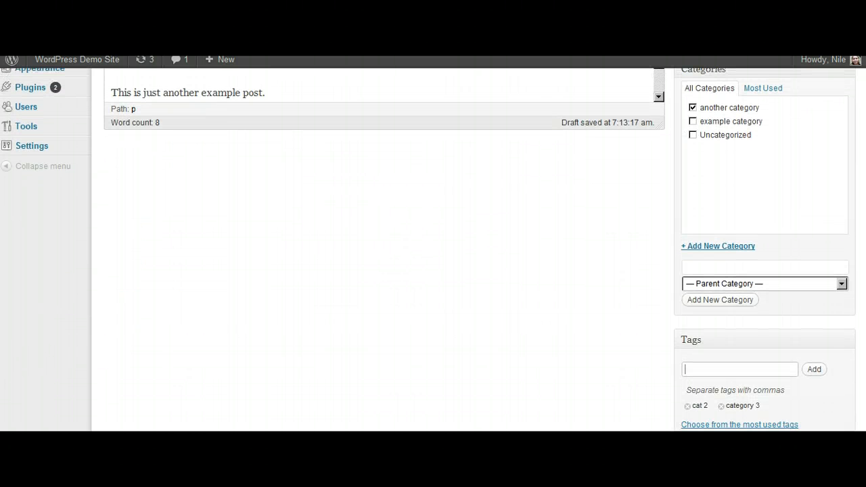
{"action": "scroll", "coordinate": [433, 249], "scroll_direction": "up", "scroll_amount": 3}
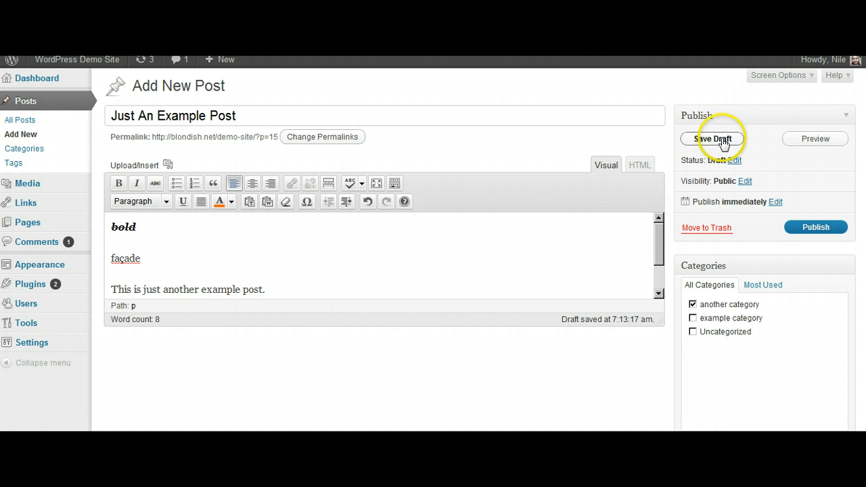
Step: Examine the status options available for the post and keep it as Draft
{"action": "left_click", "coordinate": [734, 161]}
{"action": "left_click", "coordinate": [740, 178]}
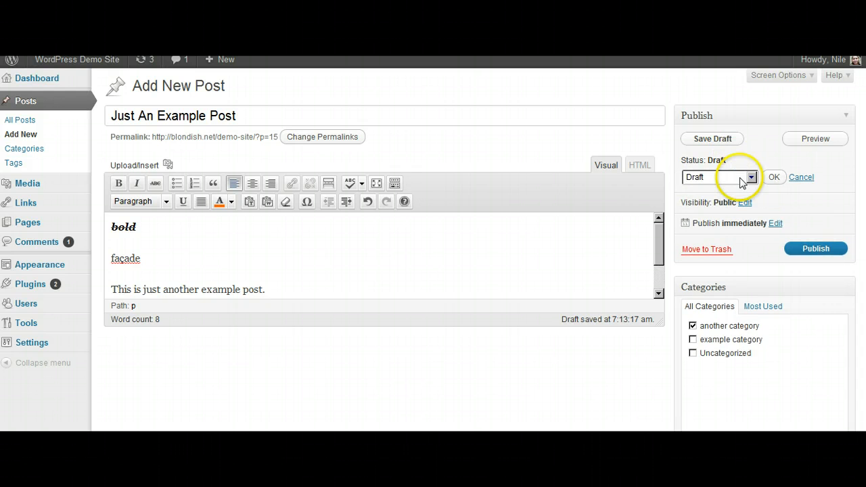
{"action": "left_click", "coordinate": [769, 177]}
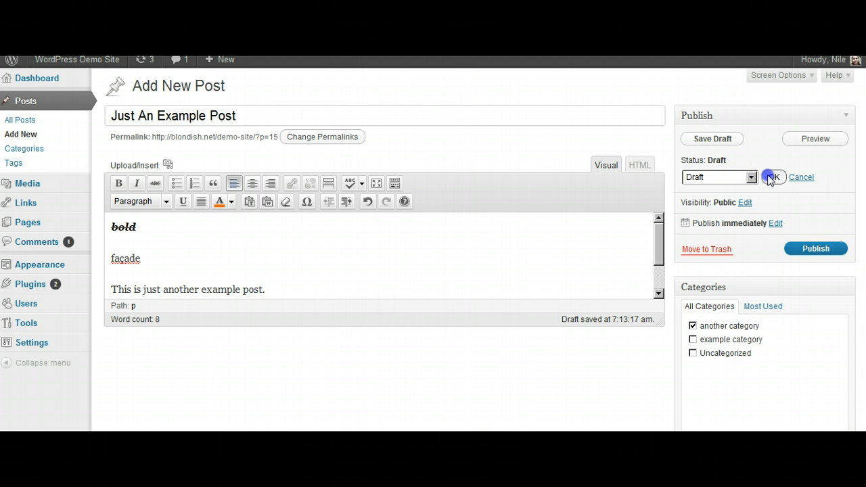
{"action": "left_click", "coordinate": [711, 177]}
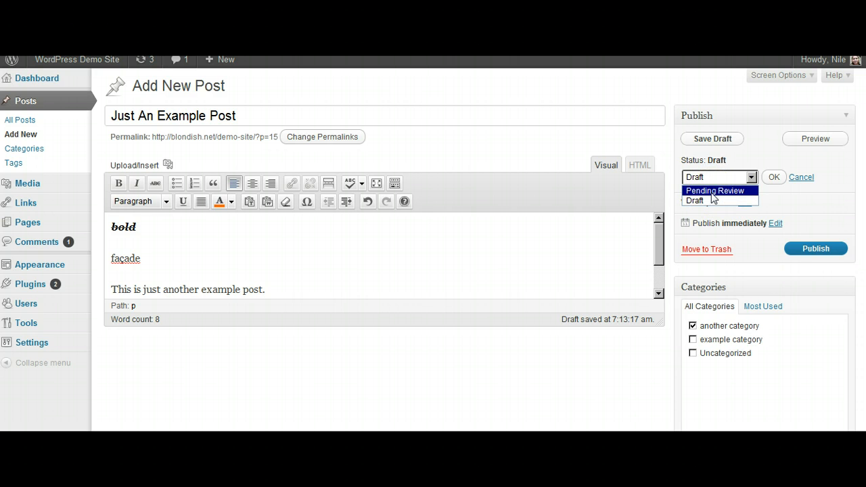
{"action": "left_click", "coordinate": [773, 177]}
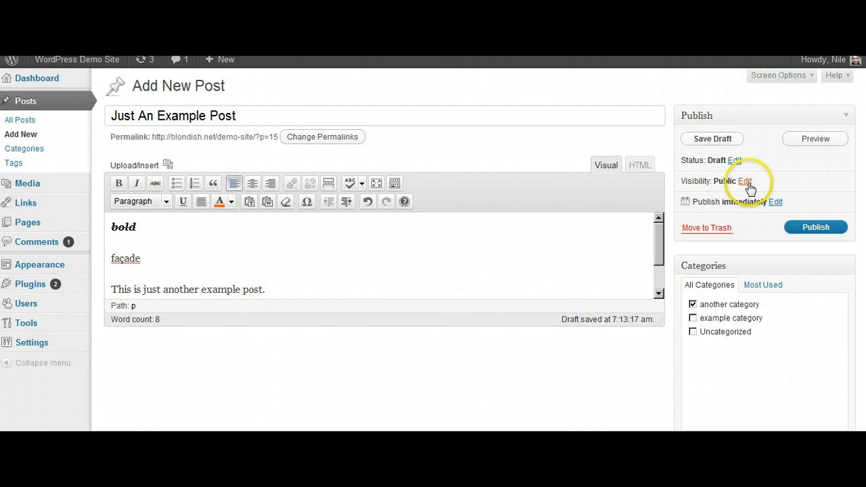
Step: Check the post's visibility options and publish date and time settings, keeping Public visibility and immediate publication
{"action": "left_click", "coordinate": [746, 183]}
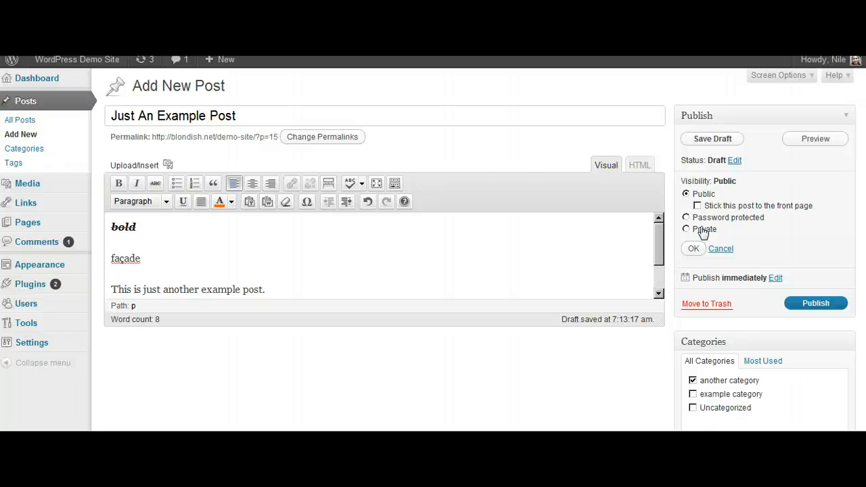
{"action": "left_click", "coordinate": [694, 248]}
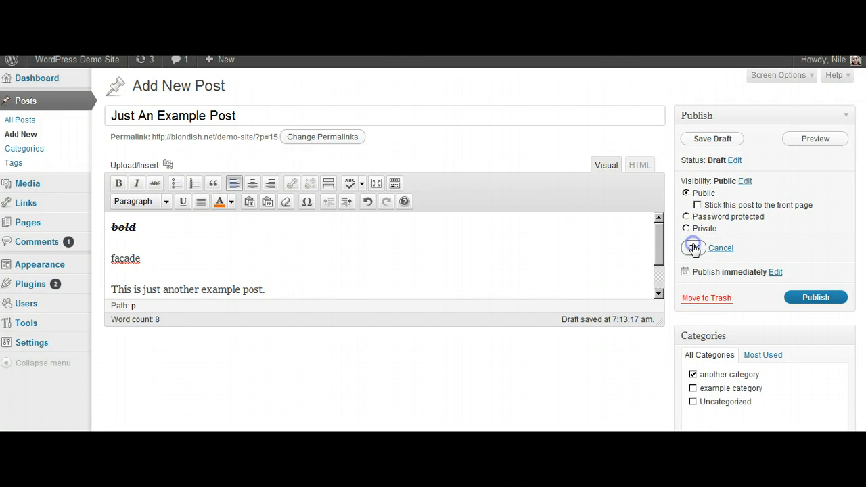
{"action": "left_click", "coordinate": [775, 201]}
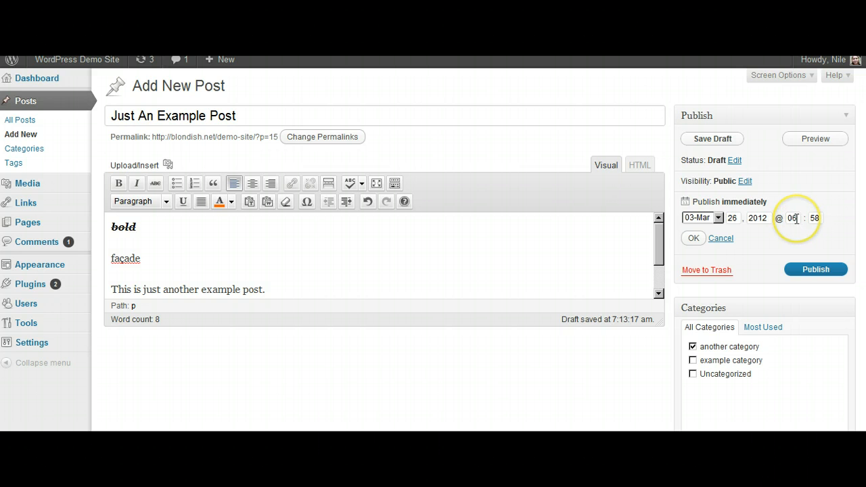
{"action": "left_click_drag", "start_coordinate": [793, 217], "coordinate": [792, 218]}
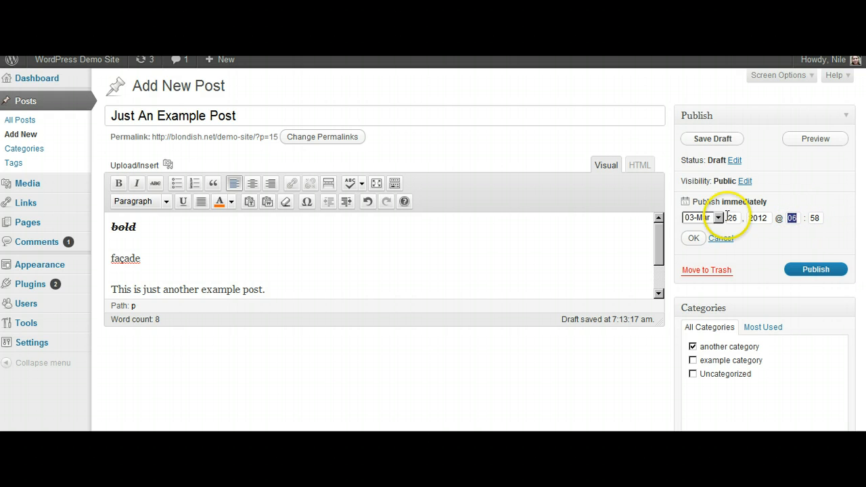
{"action": "left_click", "coordinate": [690, 239]}
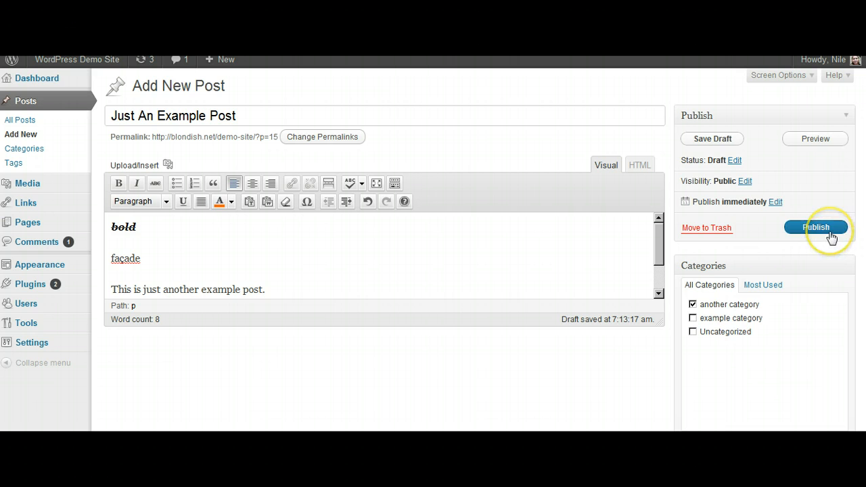
Step: Publish the post and switch its content editor to the Visual view
{"action": "left_click", "coordinate": [829, 232]}
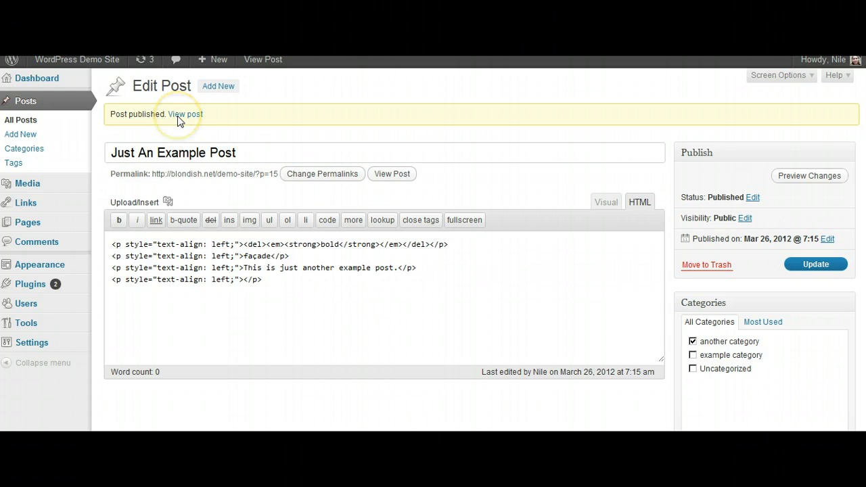
{"action": "left_click", "coordinate": [610, 201]}
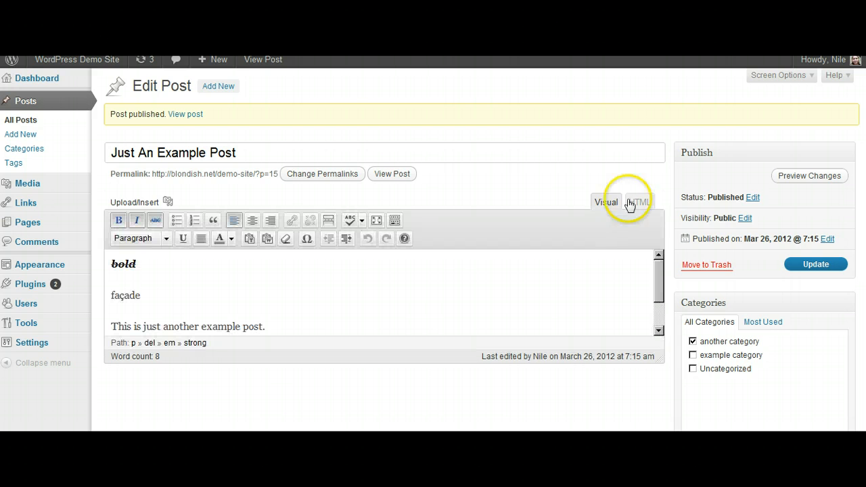
{"action": "left_click_drag", "start_coordinate": [659, 283], "coordinate": [657, 255]}
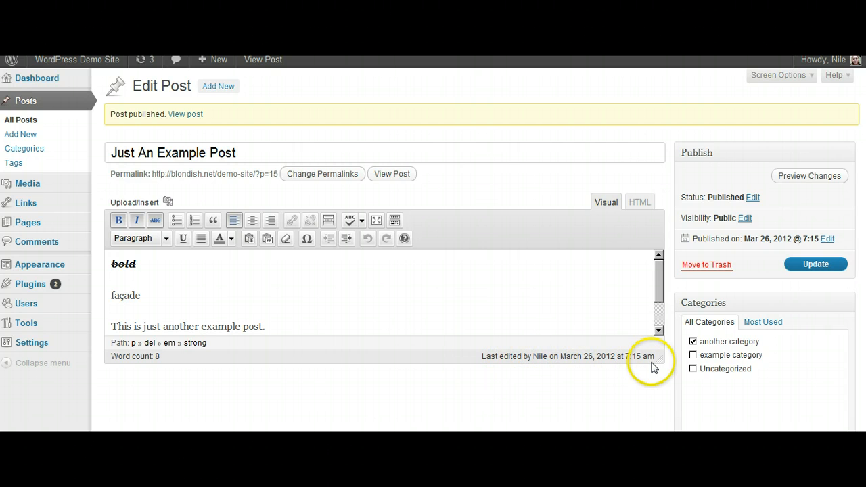
{"action": "left_click", "coordinate": [805, 273]}
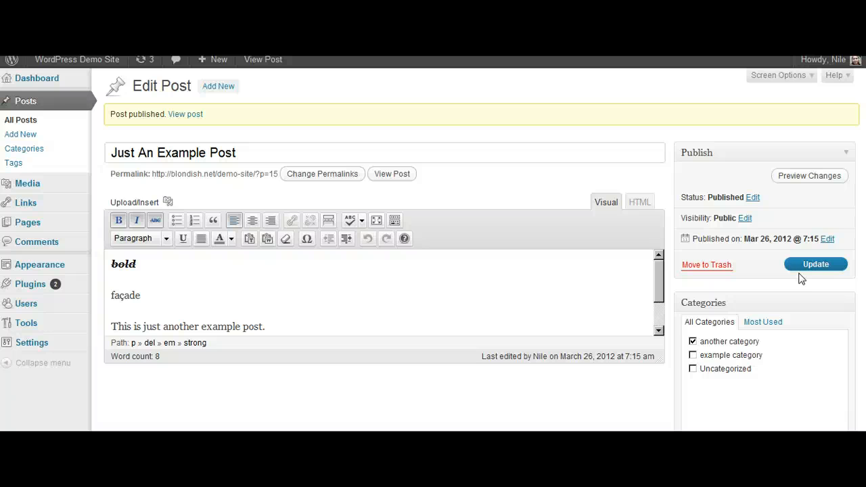
{"action": "left_click", "coordinate": [779, 282]}
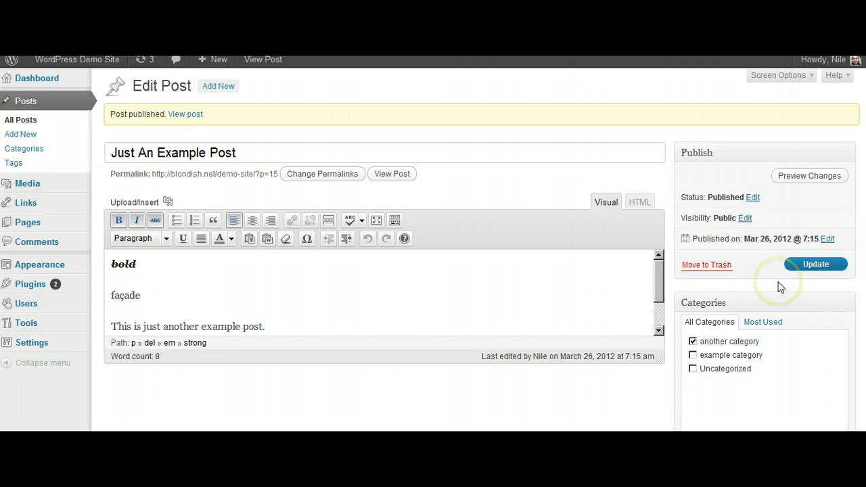